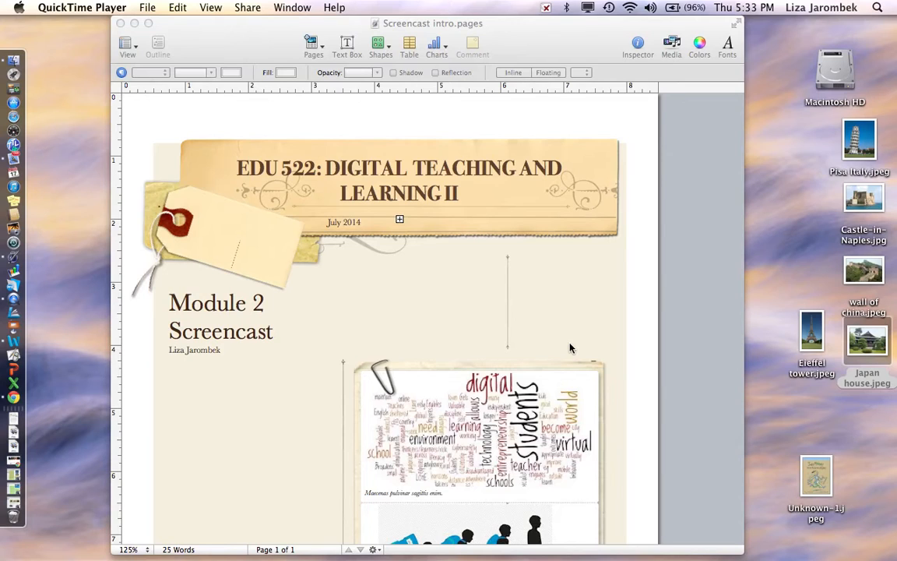
Open the Pages Start newsletter and the book report template low document, and look through both pages of the template
left_click(11, 505)
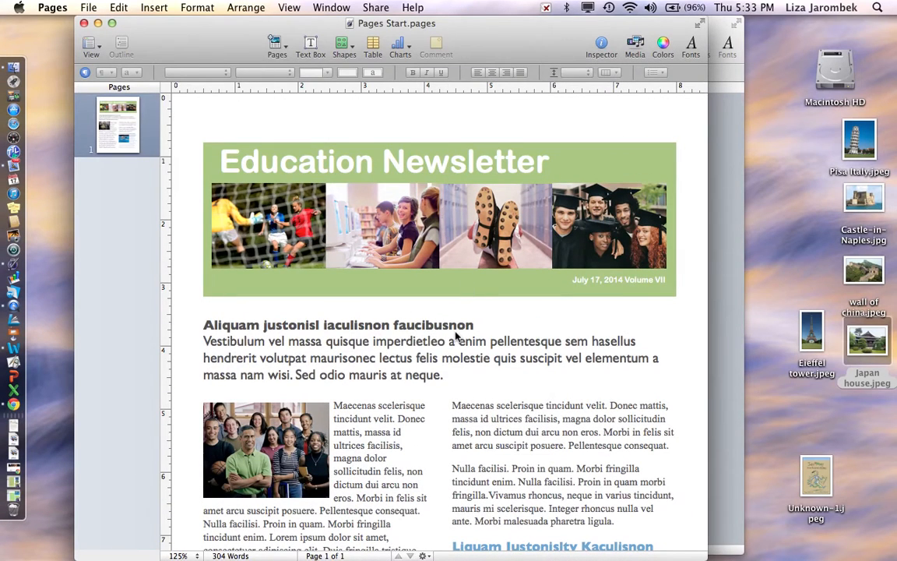
left_click(13, 500)
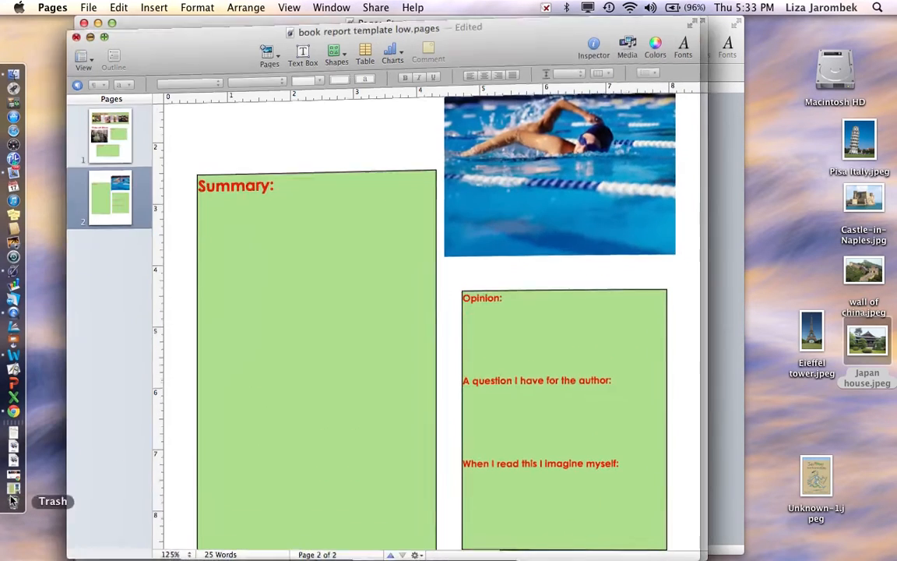
scroll(255, 384, "up", 15)
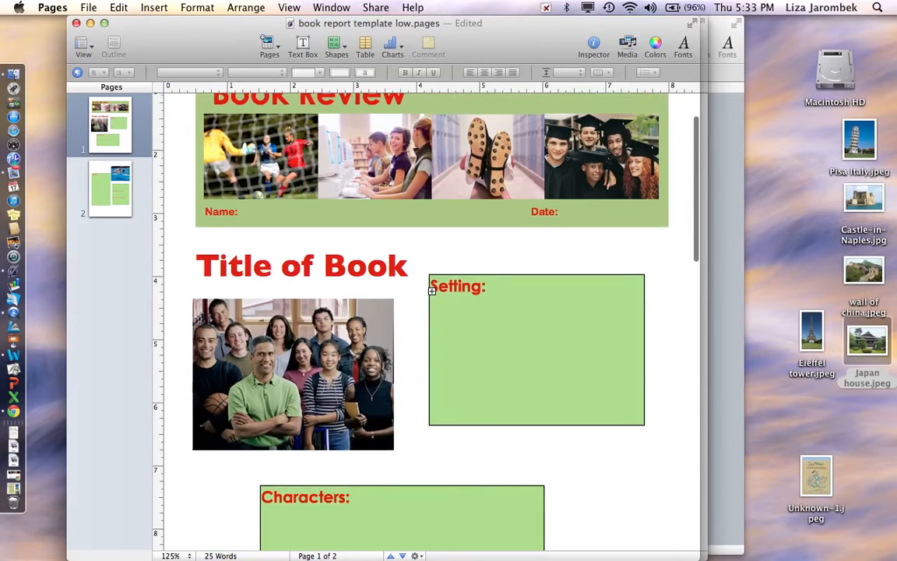
scroll(289, 394, "down", 8)
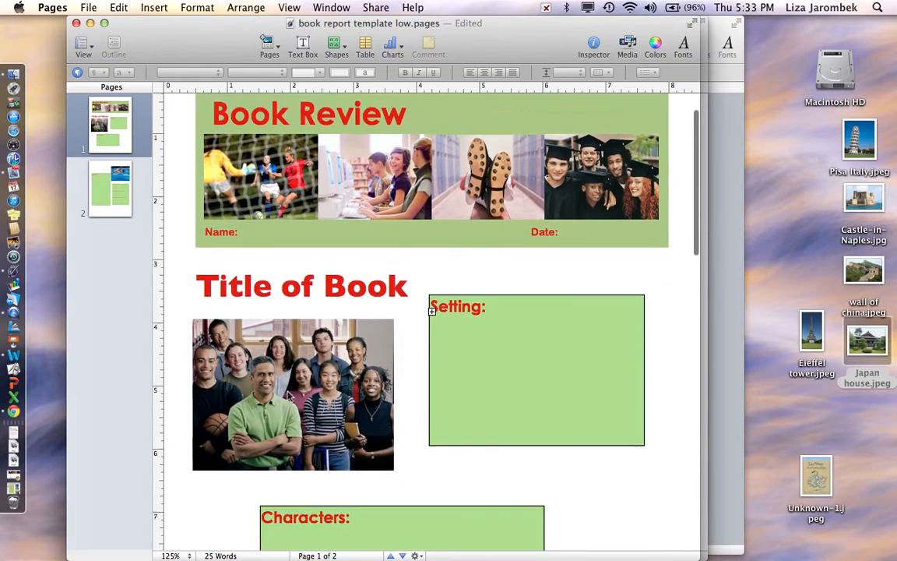
scroll(287, 396, "down", 10)
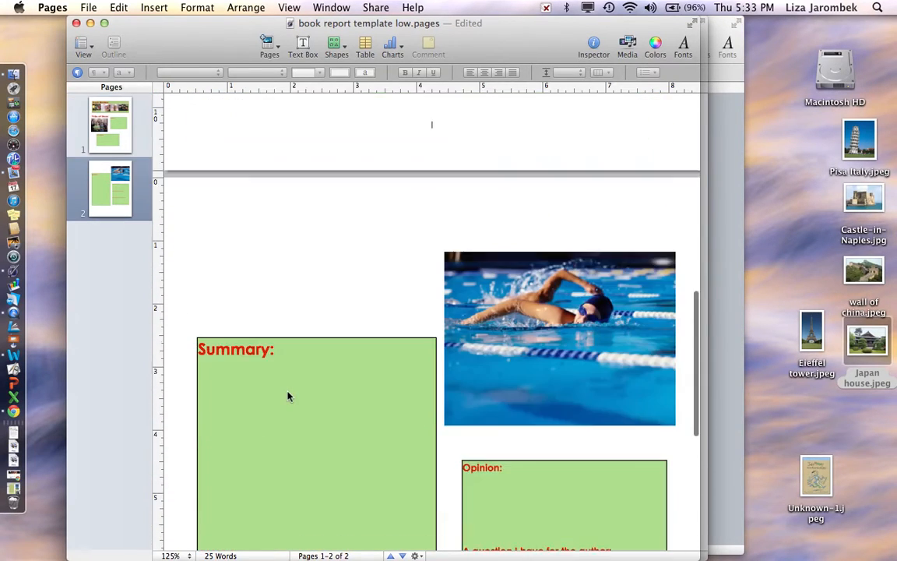
scroll(287, 394, "up", 14)
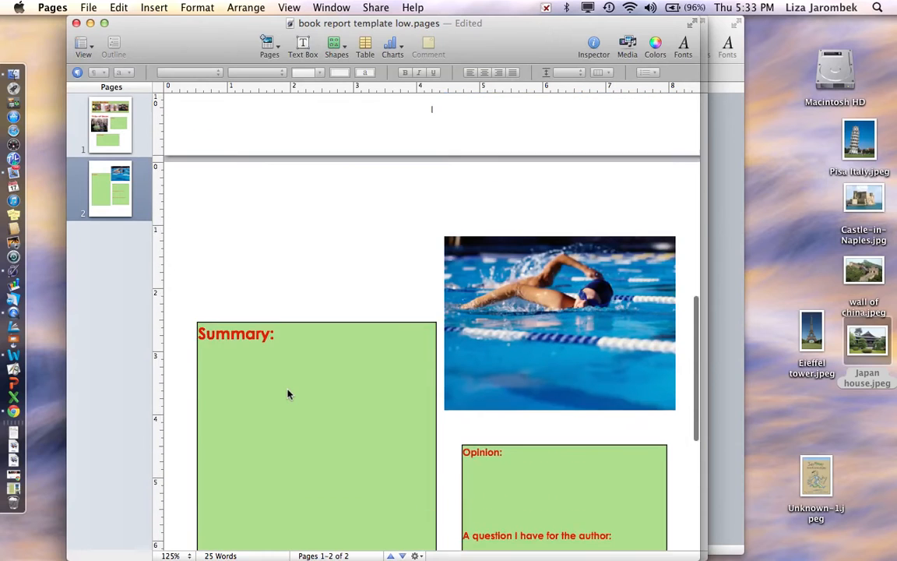
scroll(288, 394, "up", 5)
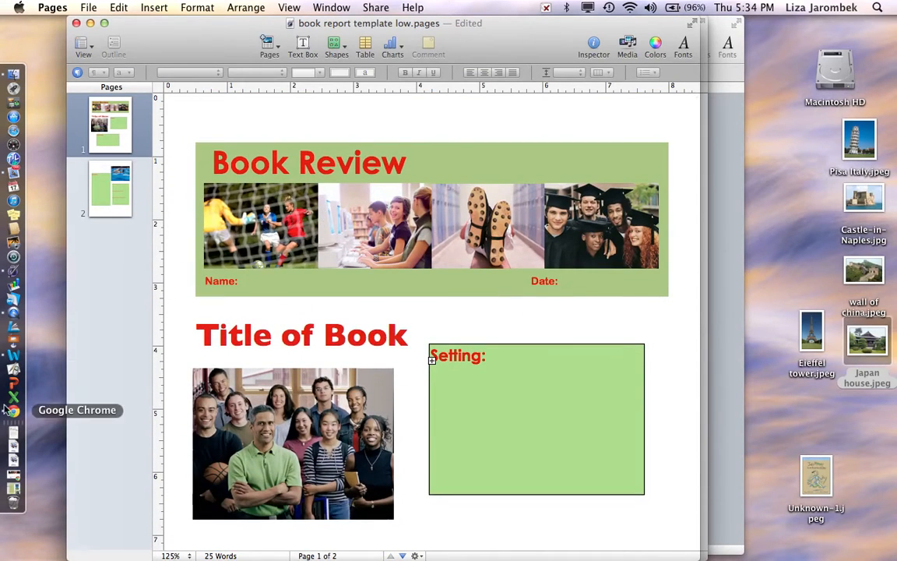
Open the Pages Sample Book Report document and review its banner, setting, characters, summary and opinion sections
left_click(13, 488)
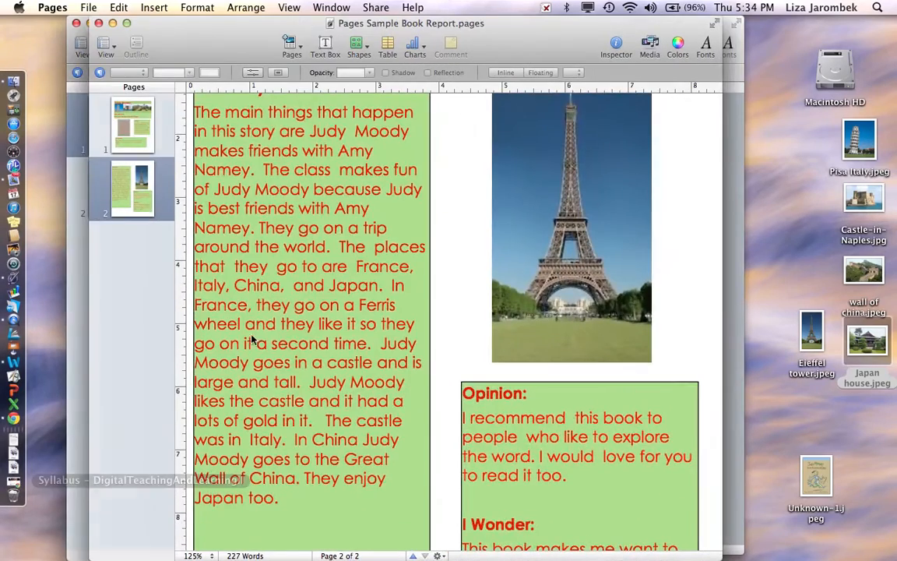
scroll(330, 306, "up", 10)
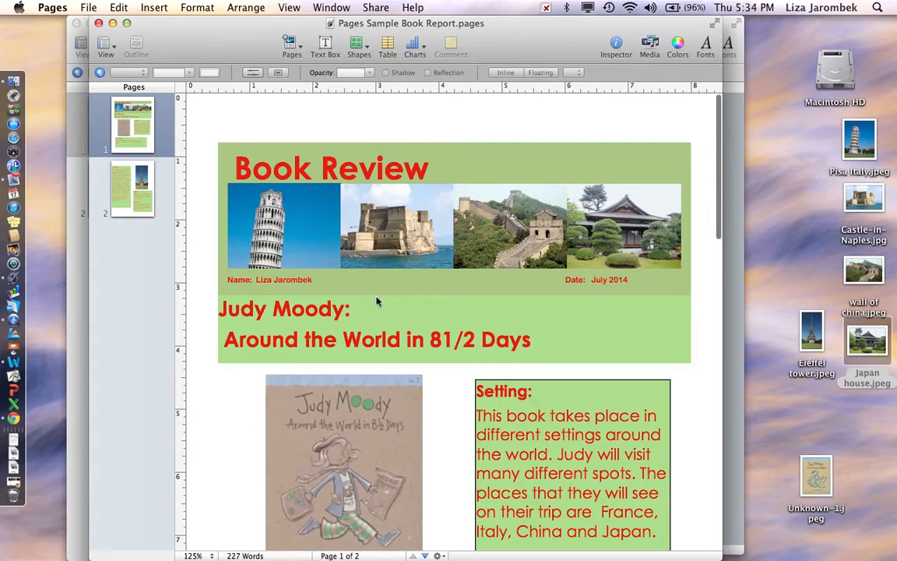
scroll(484, 397, "down", 3)
scroll(485, 397, "down", 15)
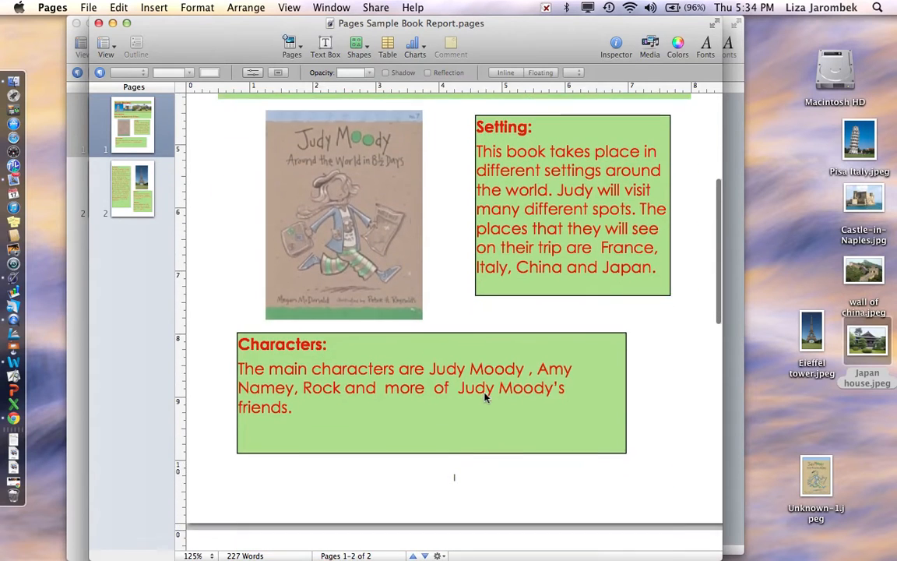
scroll(485, 397, "down", 17)
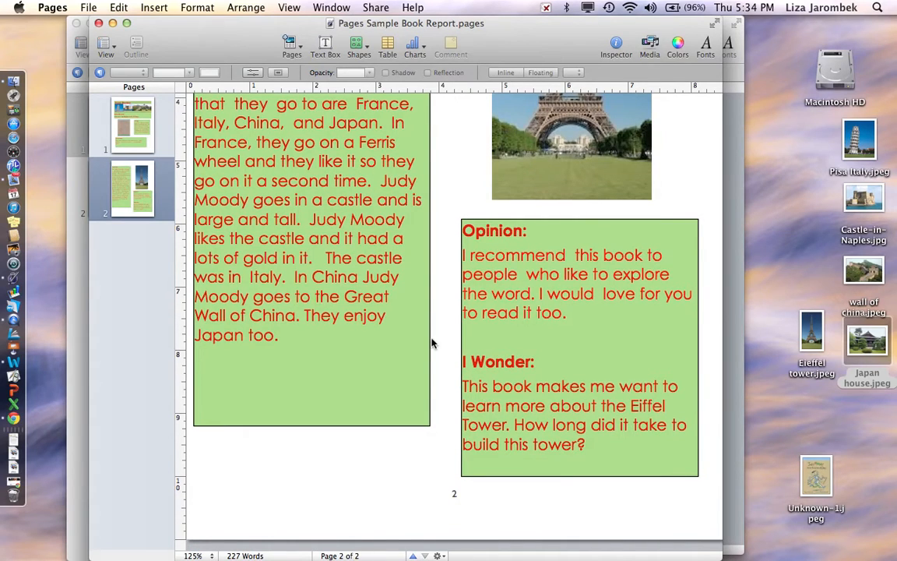
Minimise the sample book report, book report template and Pages Start windows
left_click(99, 24)
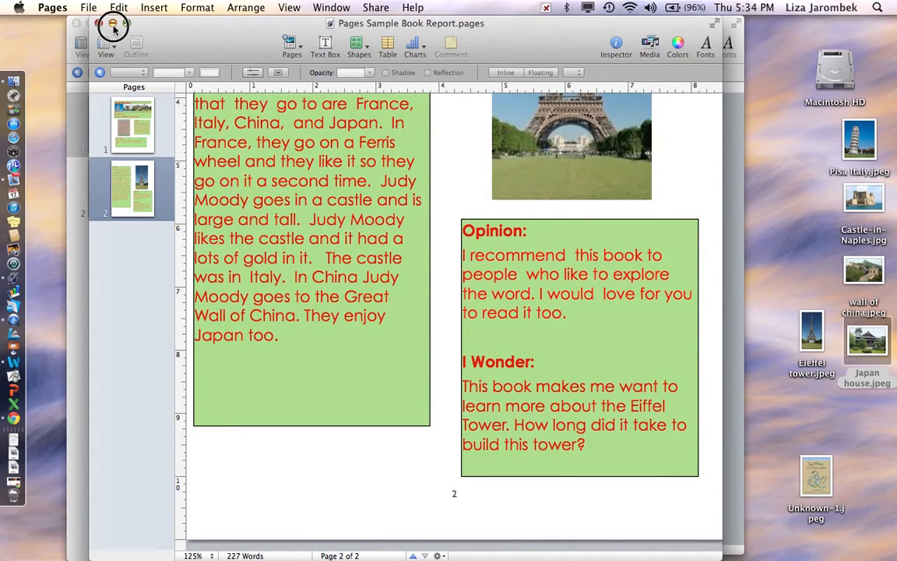
left_click(92, 24)
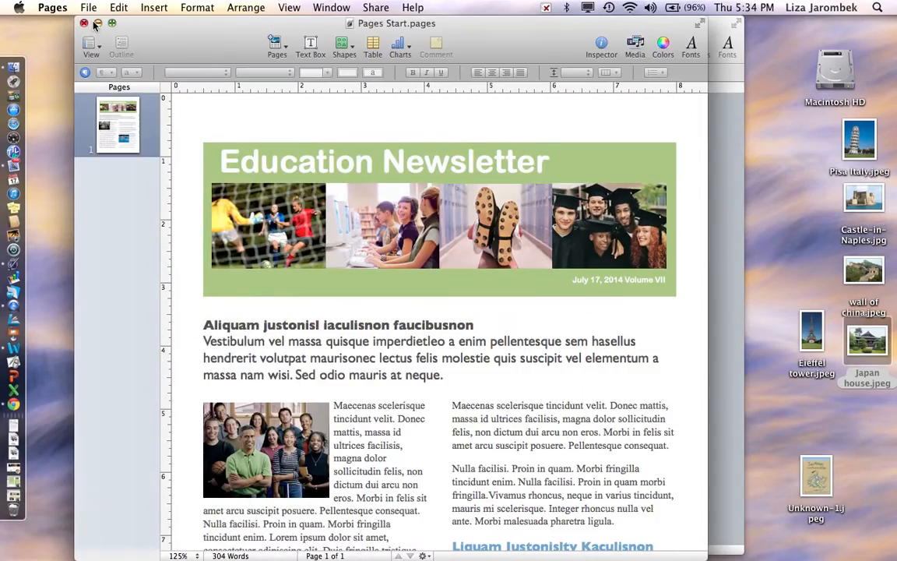
left_click(86, 25)
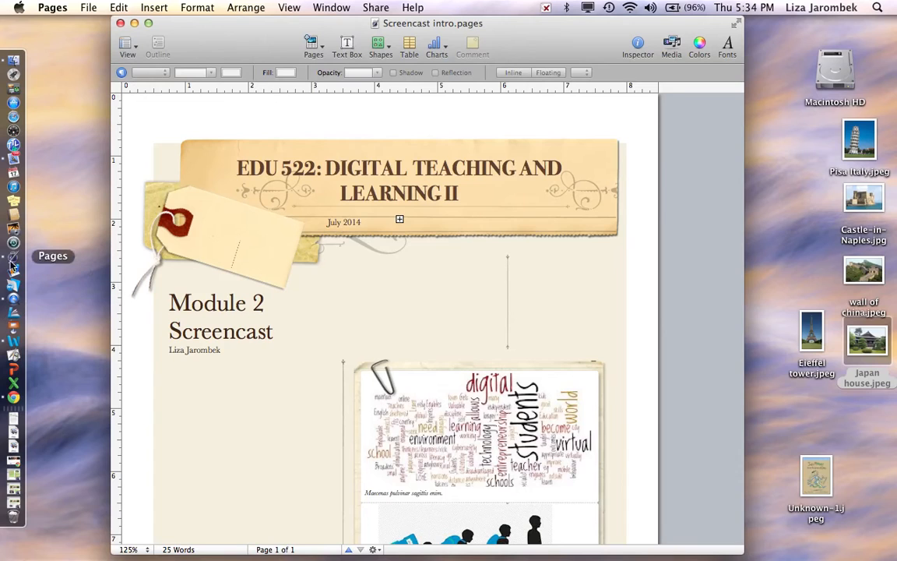
Create a new document from the Education Newsletter page layout template
left_click(87, 7)
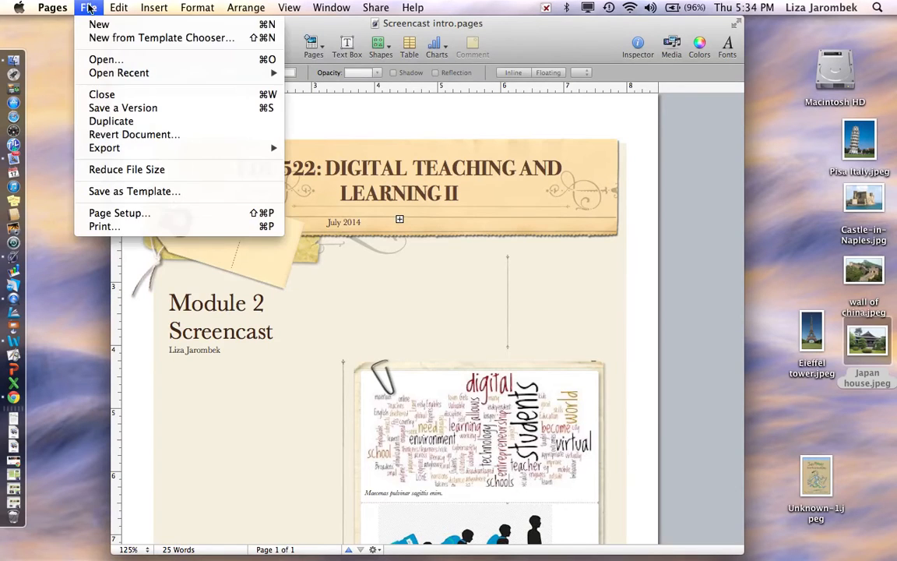
left_click(107, 39)
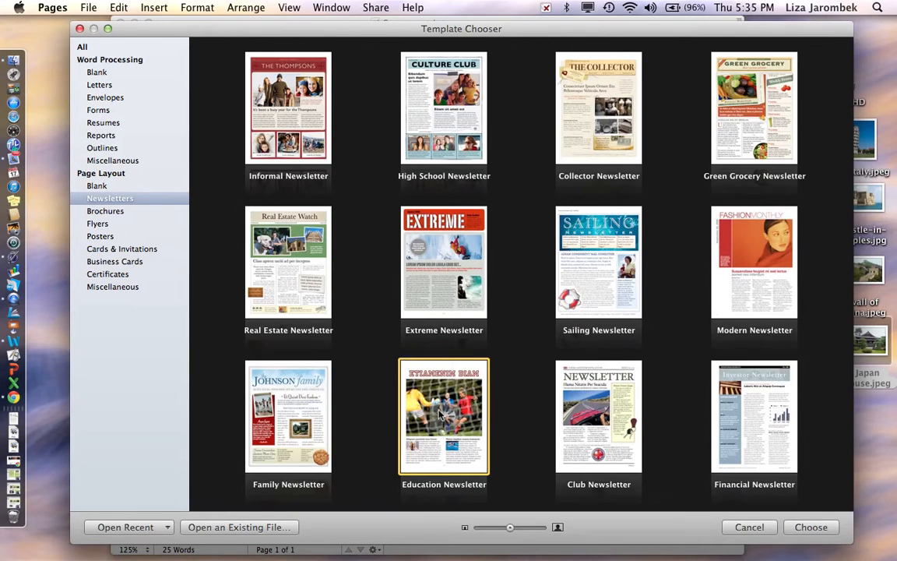
double_click(441, 417)
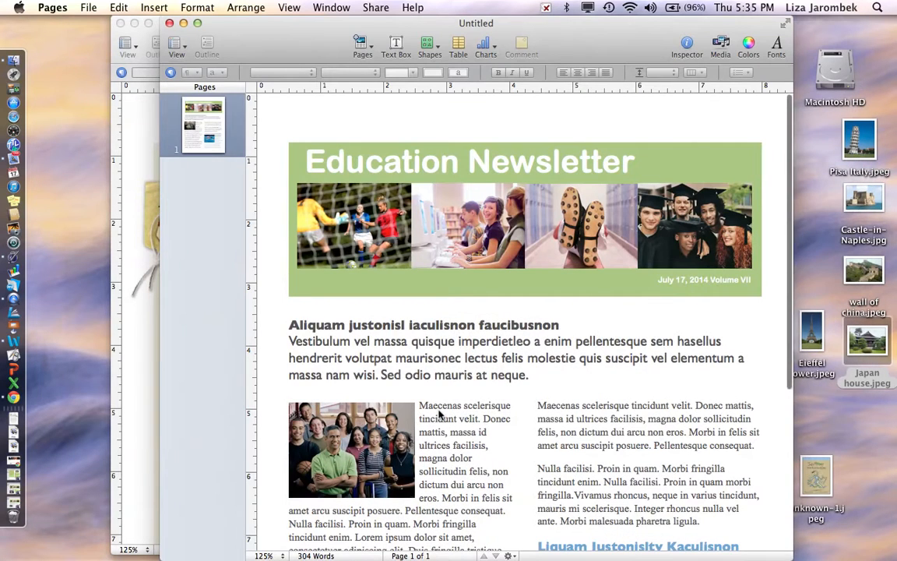
Replace the banner heading with "Book Report" and colour its text red
double_click(401, 170)
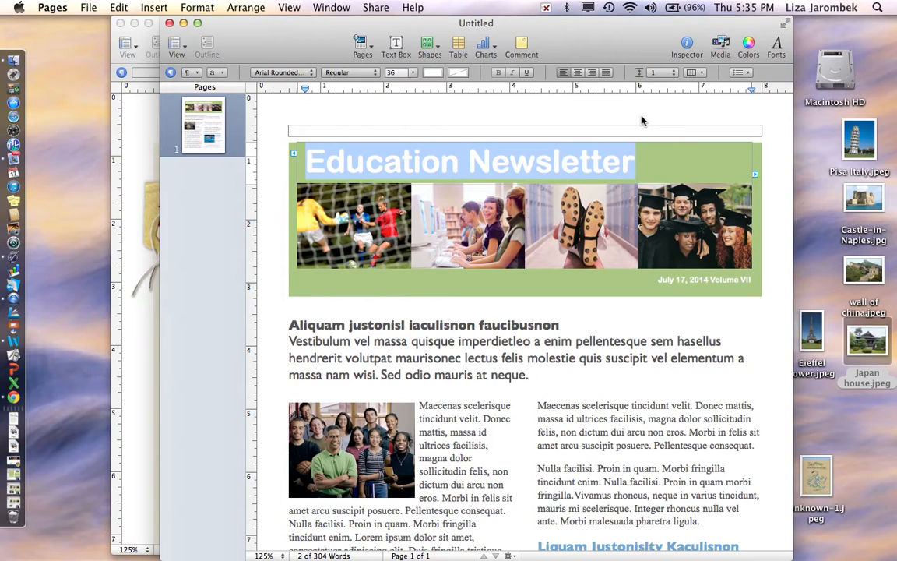
type("Book Report")
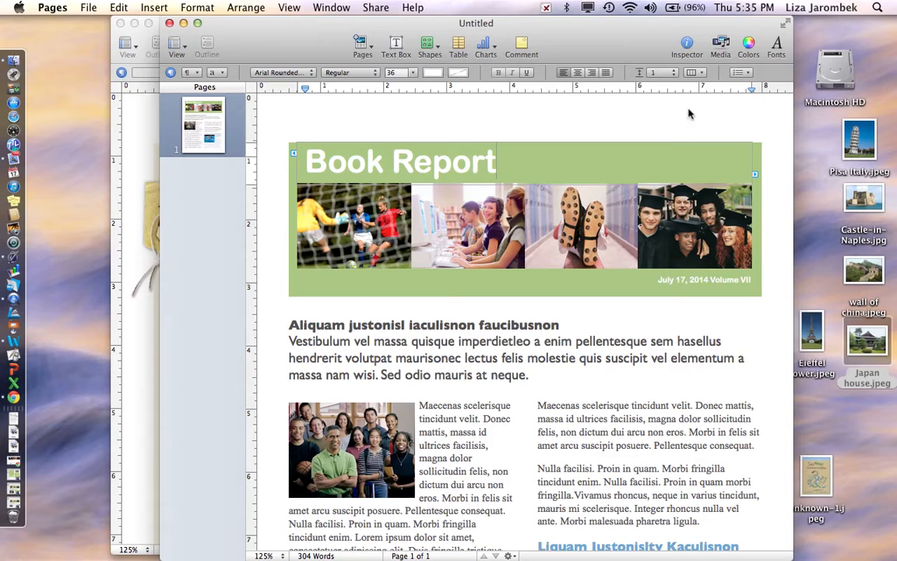
left_click_drag(499, 159, 298, 156)
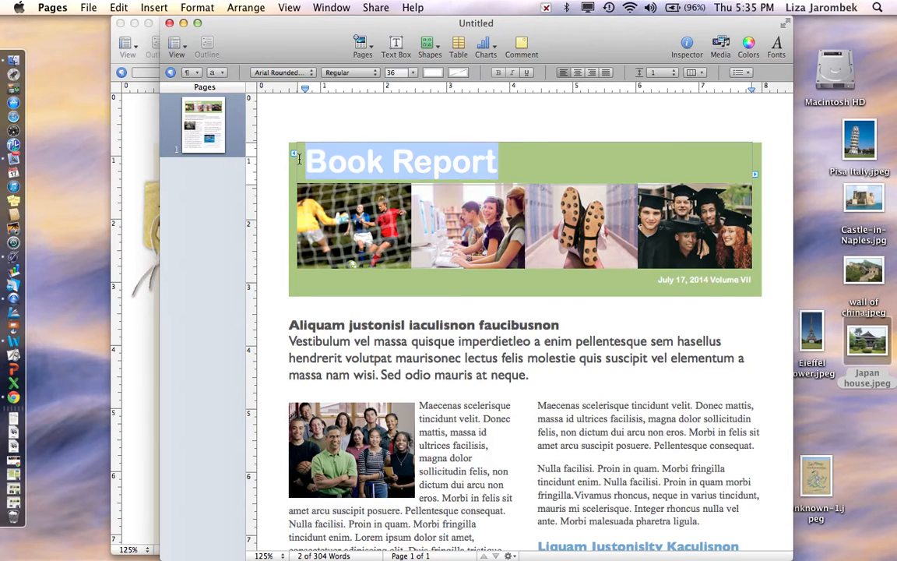
left_click(434, 72)
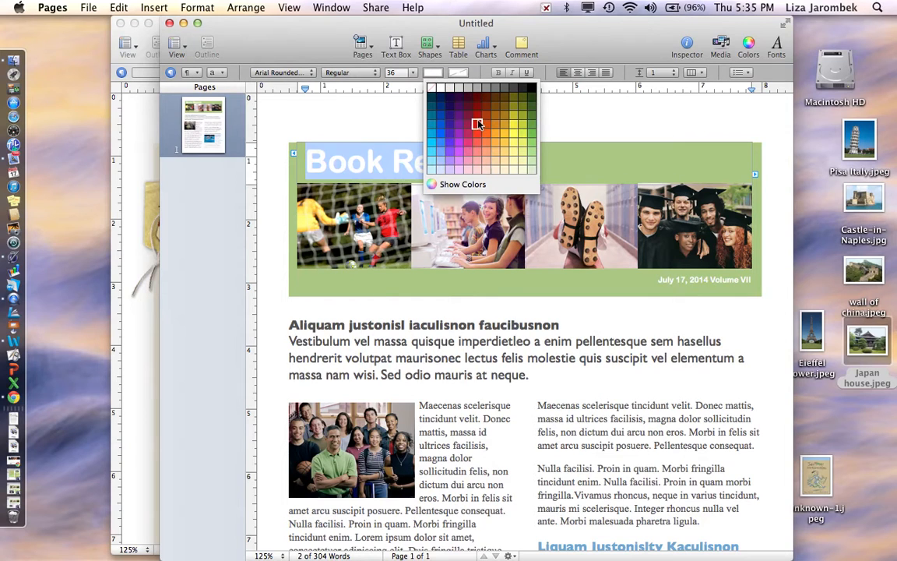
left_click(476, 123)
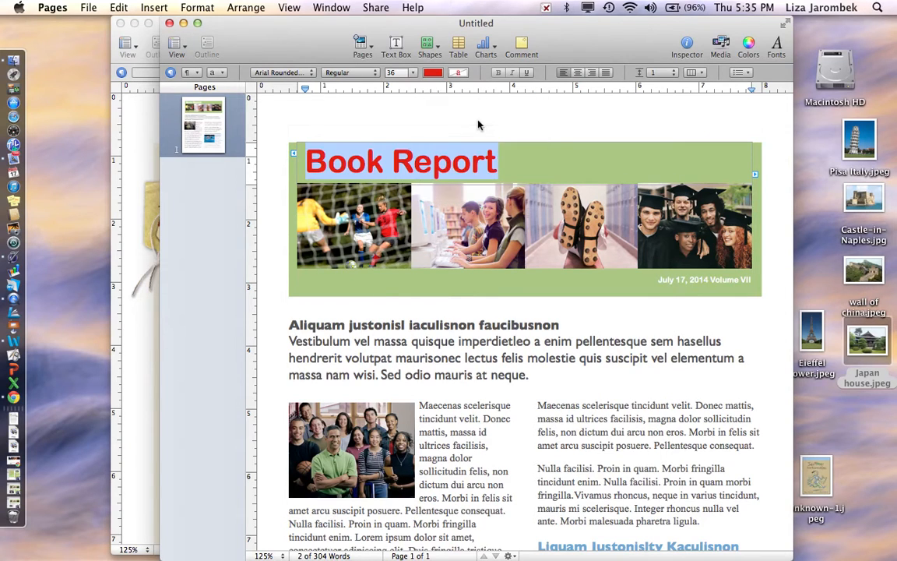
Change the font of the "Book Report" heading to Century Gothic
left_click(305, 74)
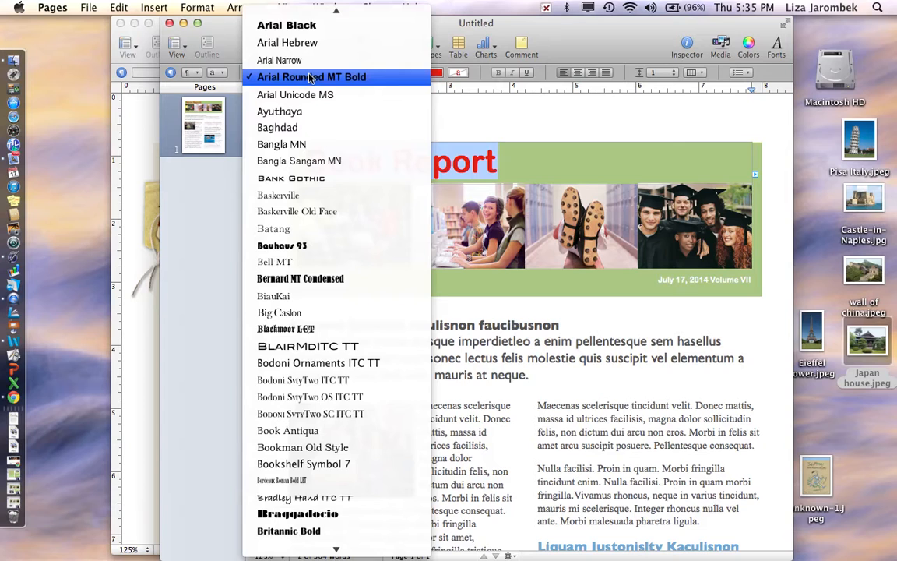
scroll(310, 78, "down", 3)
mouse_move(305, 547)
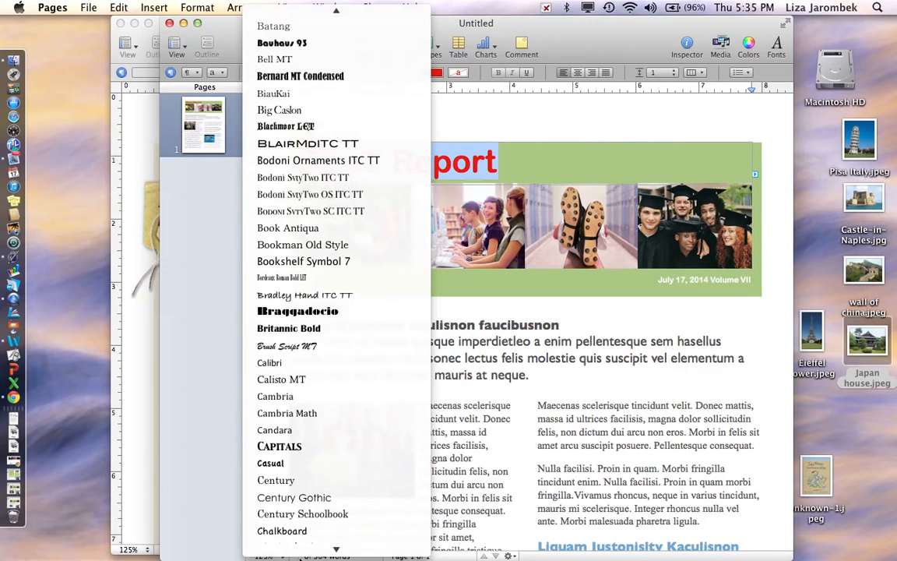
left_click(296, 470)
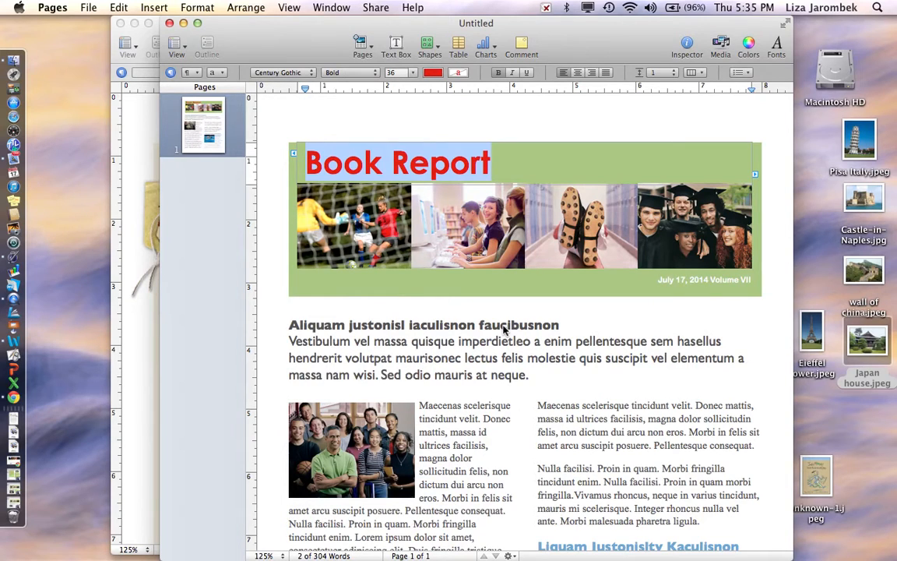
Replace the date and volume line under the banner photos with the labels "Name:" and "Date:" at opposite ends
left_click(435, 286)
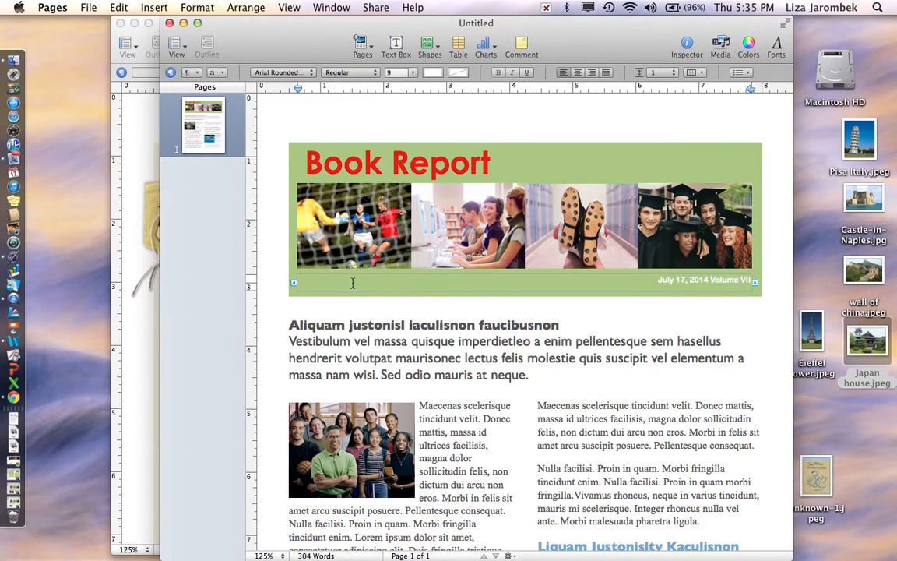
left_click(328, 284)
type("Name:")
left_click(658, 281)
type("Date:")
left_click(661, 281)
left_click_drag(661, 281, 754, 280)
key("BackSpace")
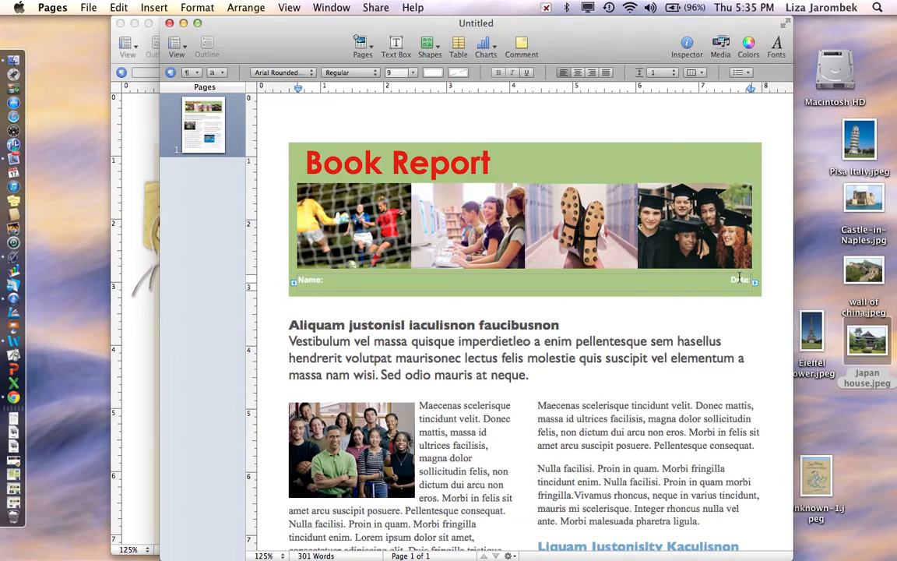
Move the right indent of the Name and Date line slightly inward
left_click_drag(751, 91, 742, 97)
key("super+z")
left_click_drag(750, 90, 740, 91)
Colour the "Name:" and "Date:" labels red
left_click_drag(741, 278, 297, 278)
left_click(431, 73)
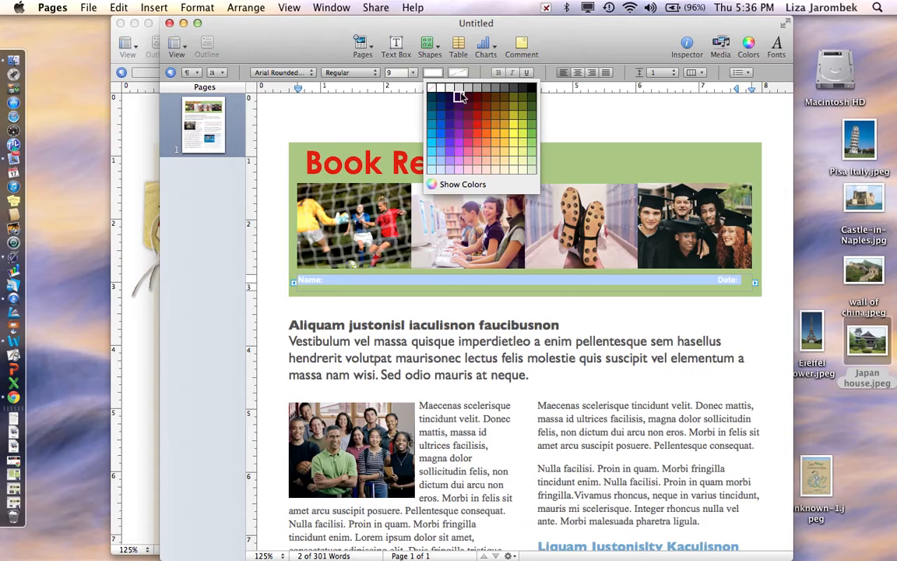
left_click(477, 124)
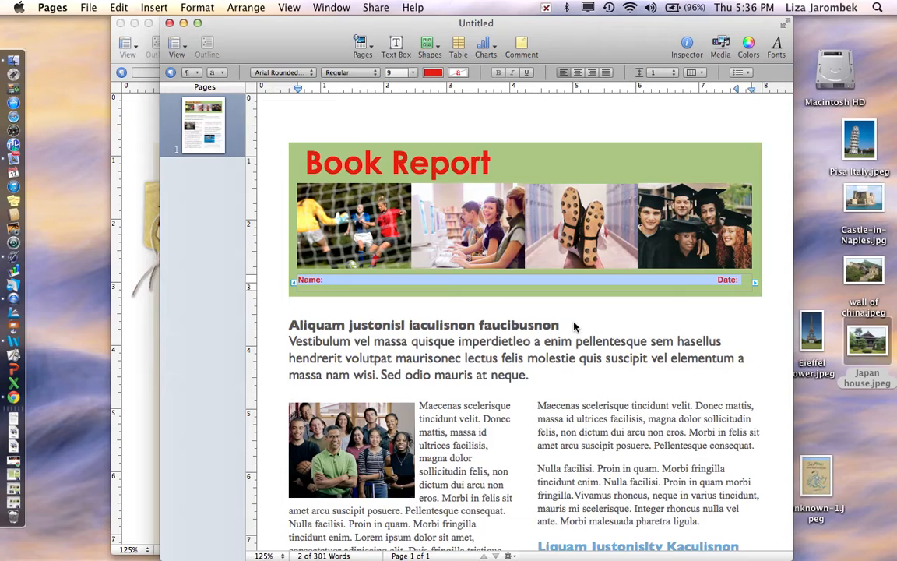
Replace the placeholder headline and paragraph below the banner with "Title of Book"
left_click(464, 343)
triple_click(464, 343)
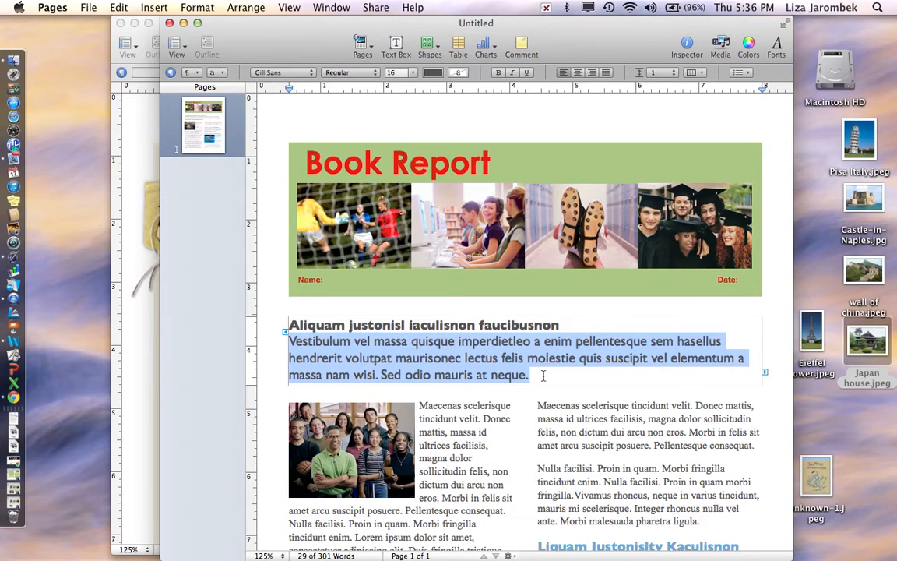
key("shift+Up")
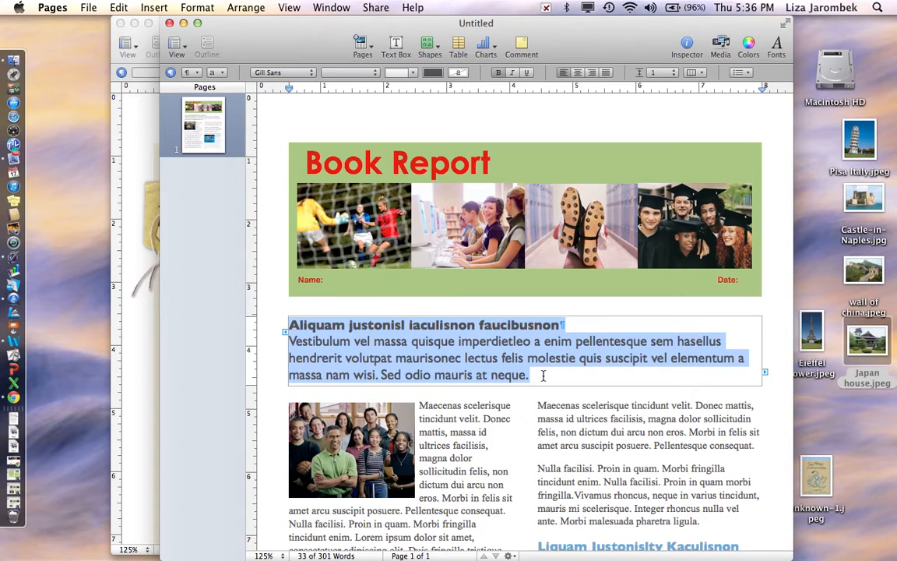
key("BackSpace")
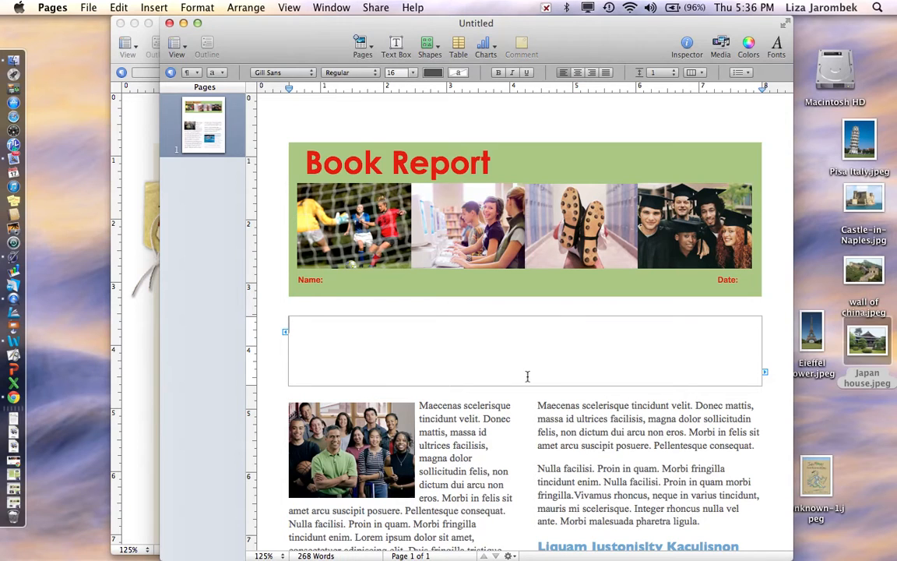
type("Title of Boook")
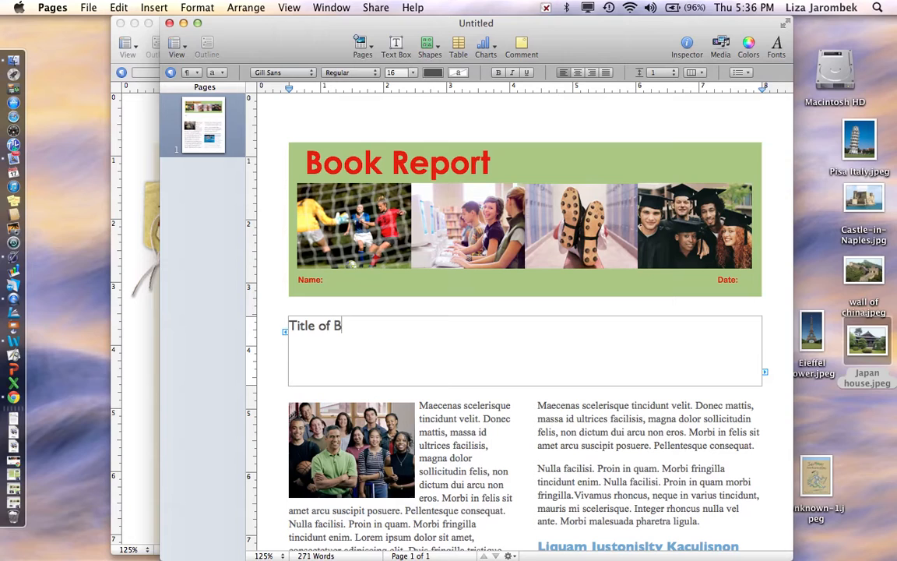
key("BackSpace")
key("BackSpace")
type("k")
Set the "Title of Book" text to size 24 in the Century Gothic font
left_click_drag(391, 318, 280, 326)
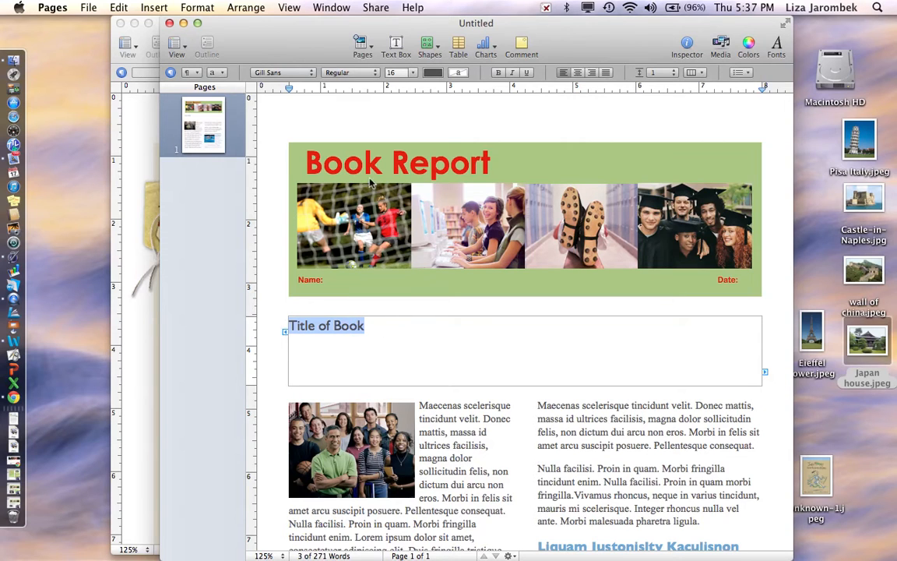
left_click(415, 73)
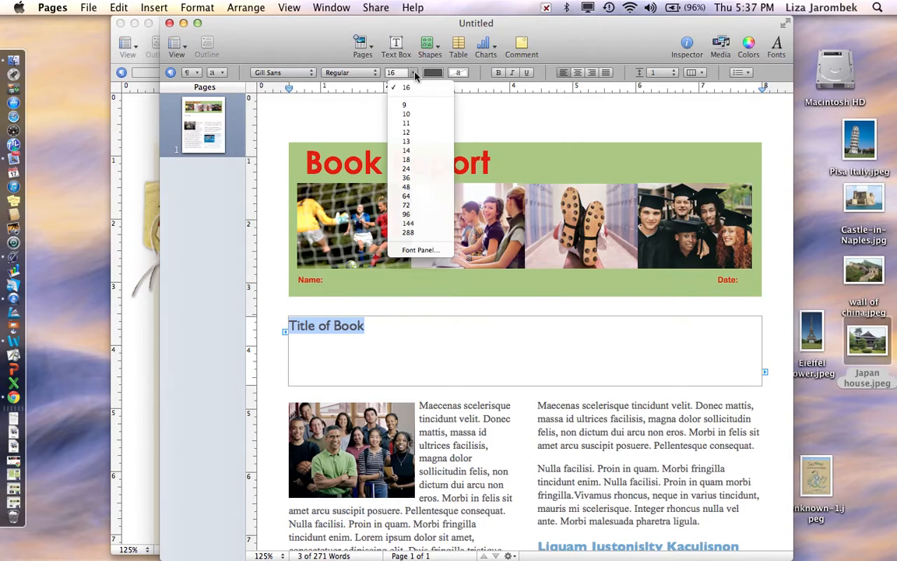
left_click(406, 169)
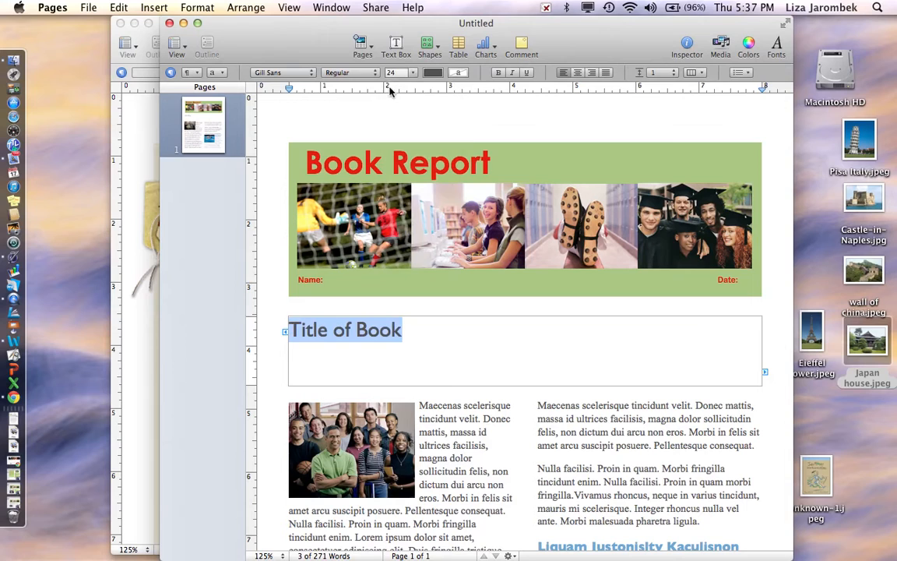
left_click(311, 74)
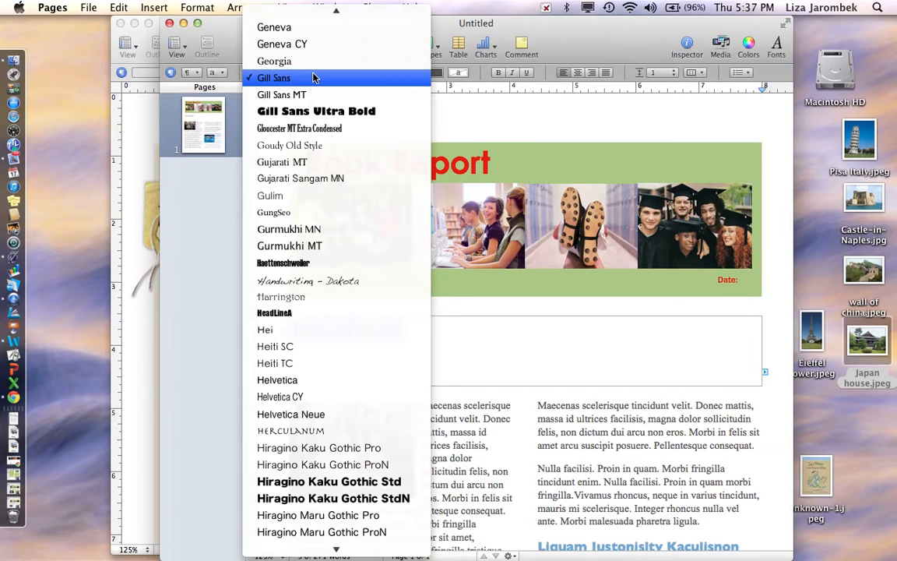
scroll(312, 77, "up", 10)
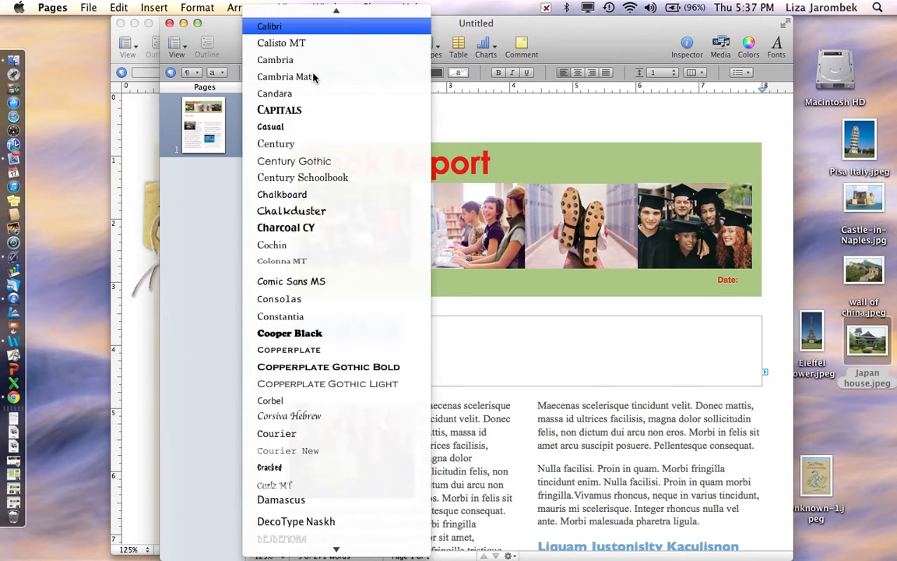
left_click(304, 170)
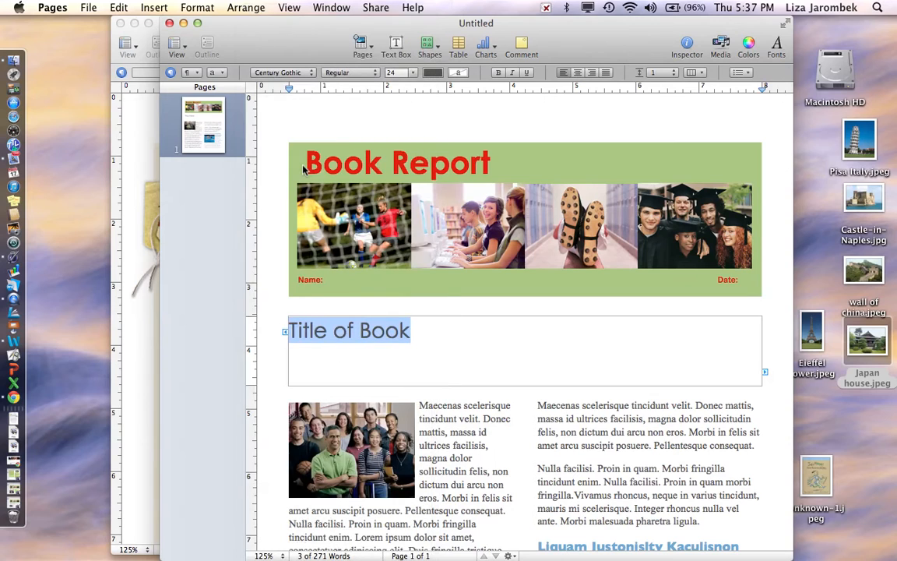
Make the "Title of Book" text red and bold
left_click(434, 73)
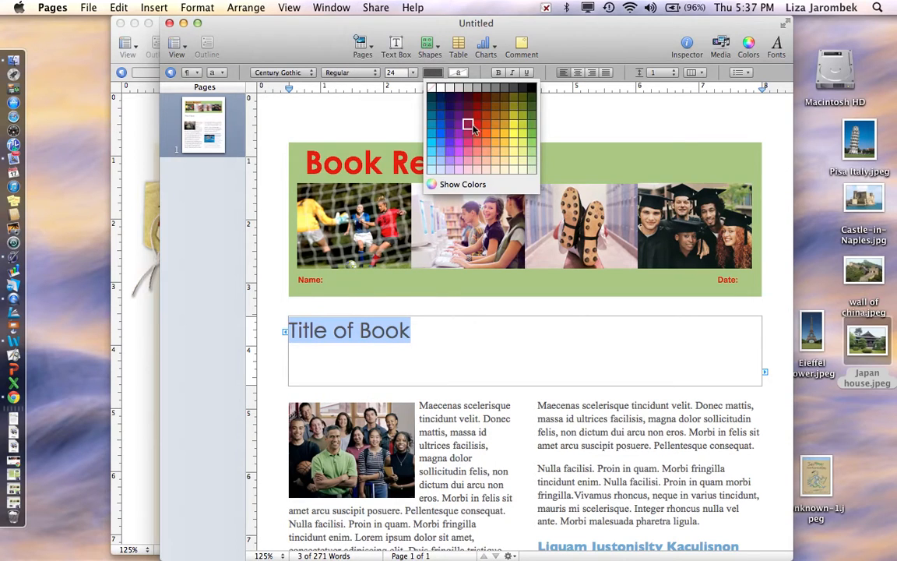
left_click(477, 124)
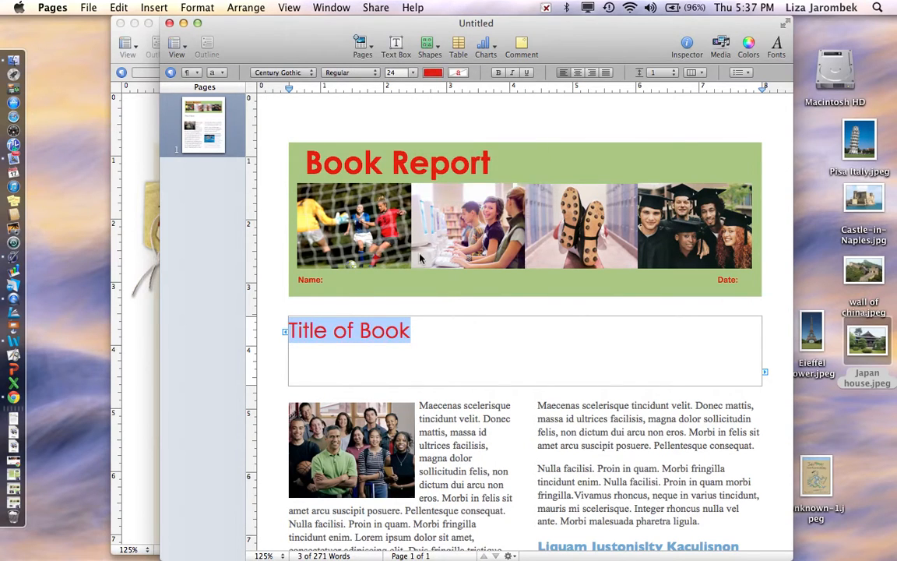
key("super+b")
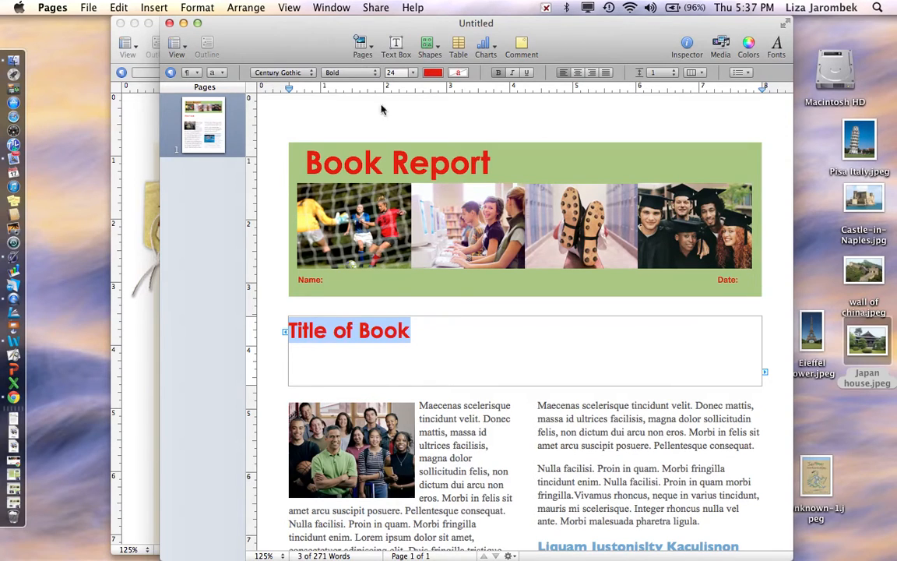
left_click(472, 333)
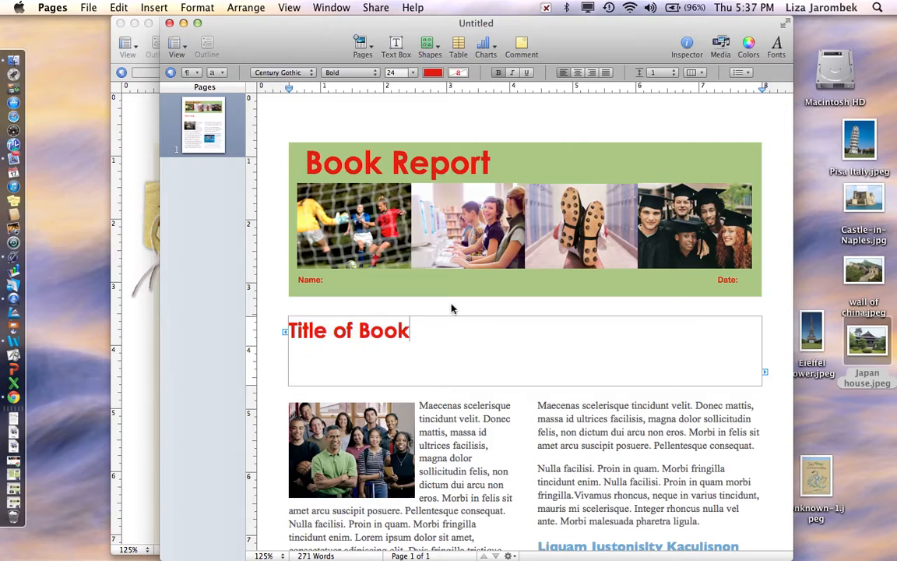
Fill the "Title of Book" text box with light green
left_click(451, 306)
left_click(455, 332)
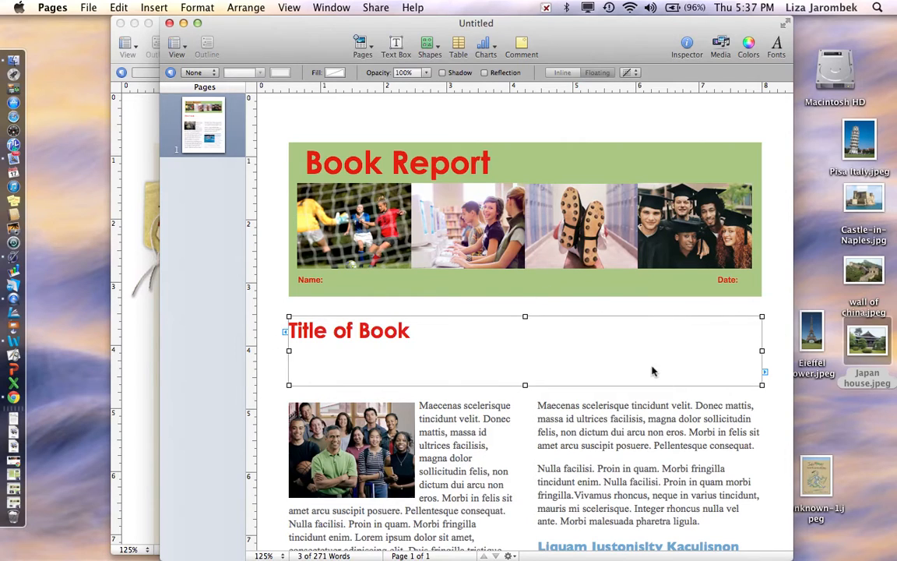
left_click(335, 73)
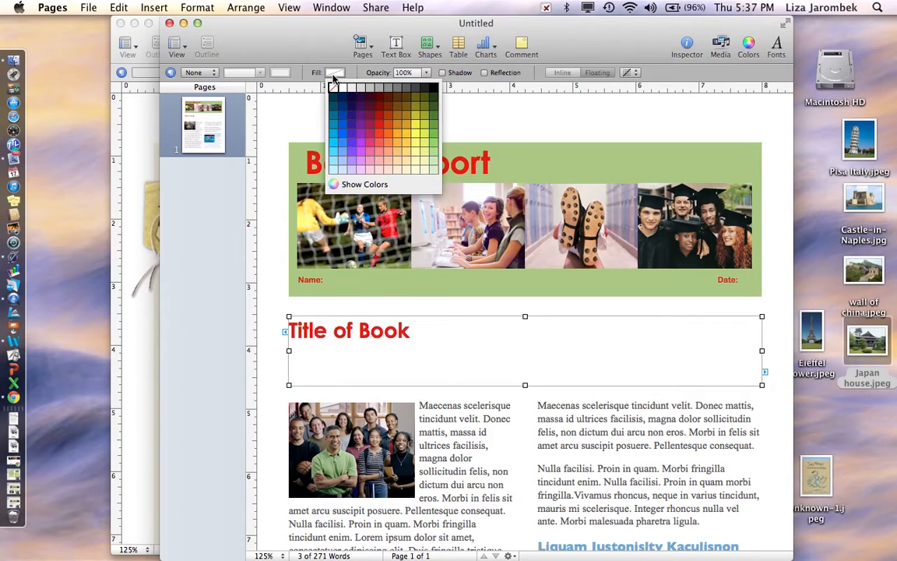
left_click(431, 141)
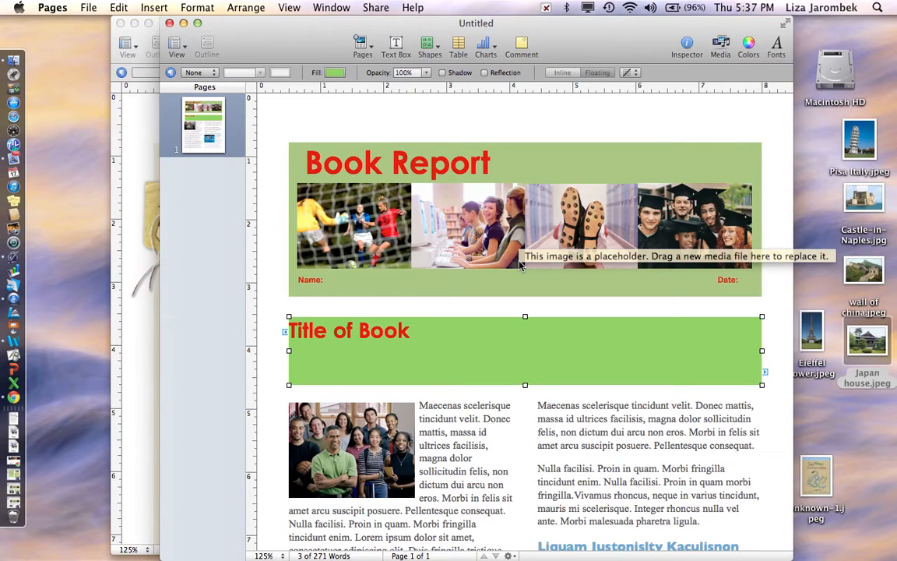
Add a line stroke around the "Title of Book" box using the Graphic inspector
left_click(520, 339)
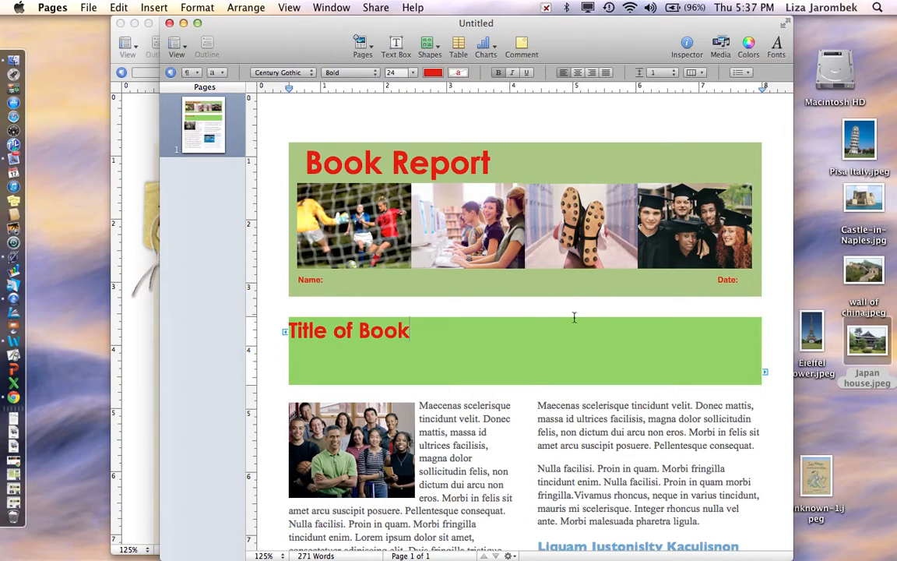
left_click(687, 45)
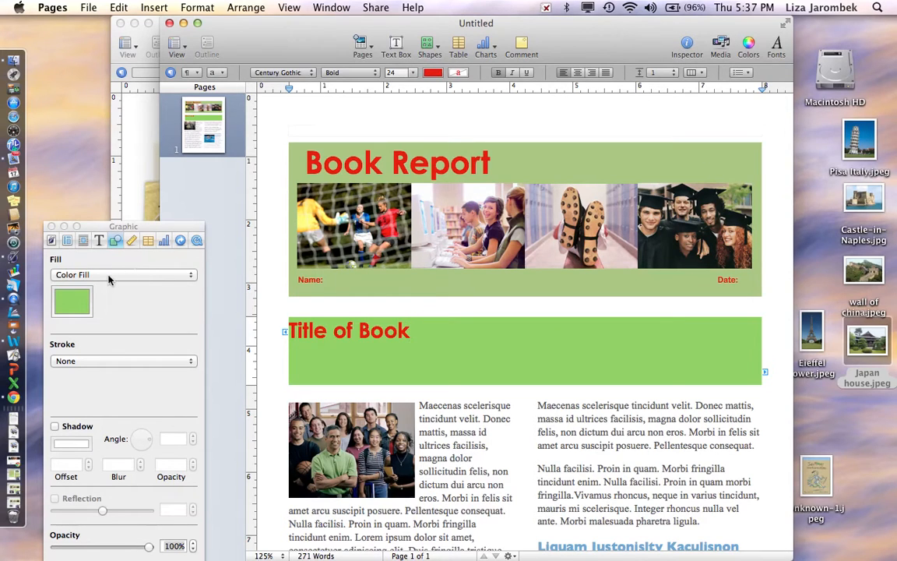
left_click(172, 363)
left_click(171, 369)
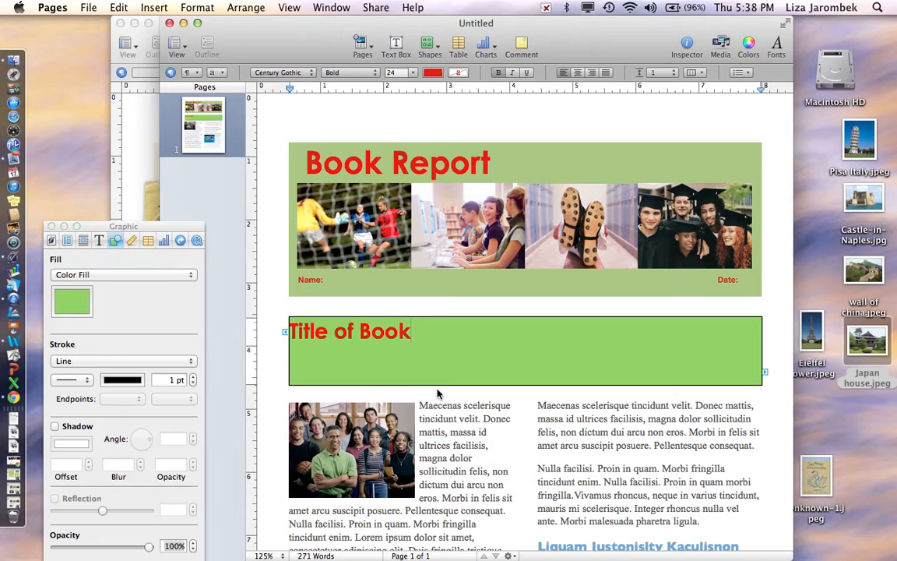
Delete the two-column placeholder text box below the title box, leaving its photos in place
scroll(456, 481, "down", 2)
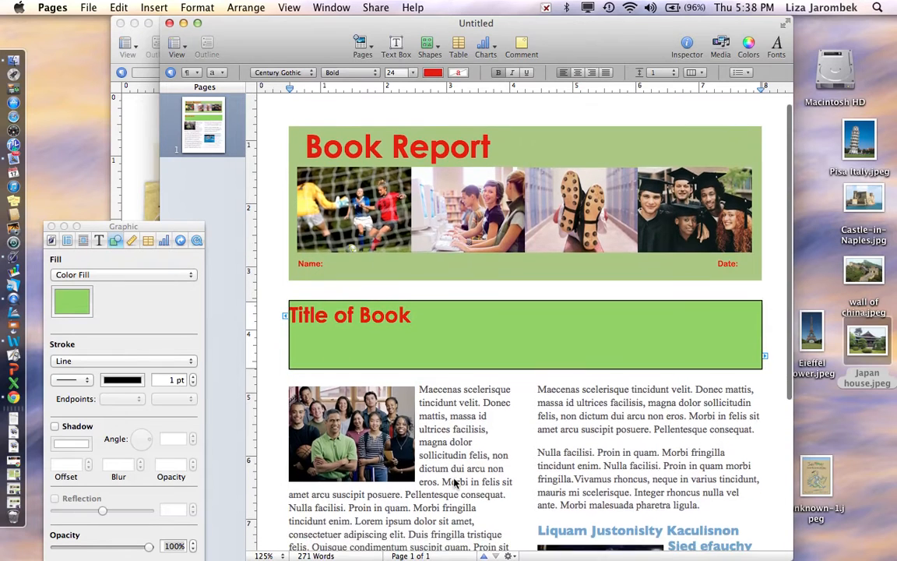
scroll(456, 483, "down", 2)
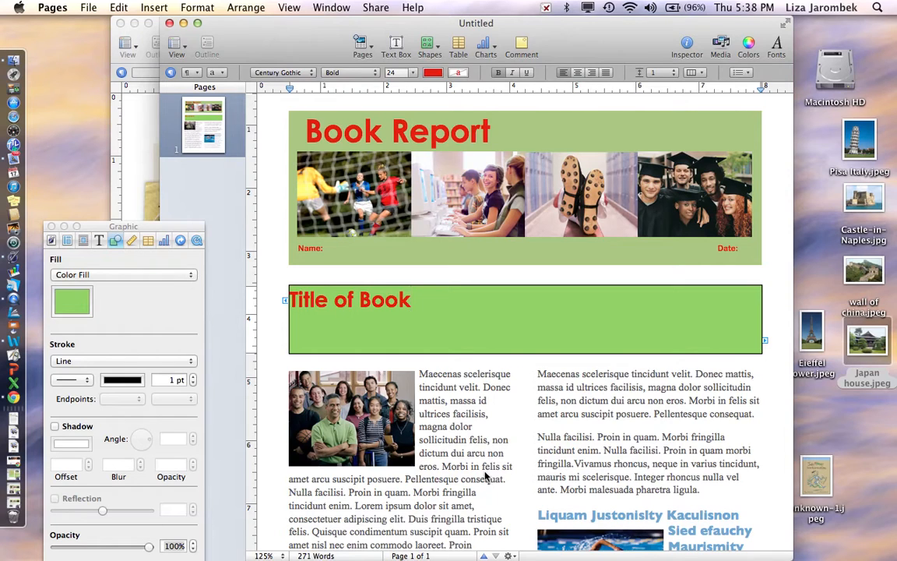
left_click(486, 476)
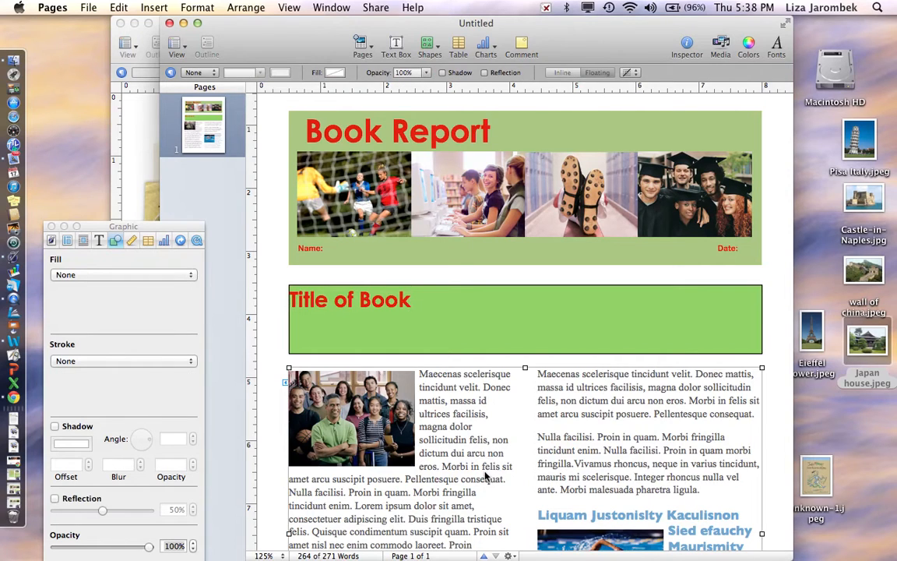
key("Delete")
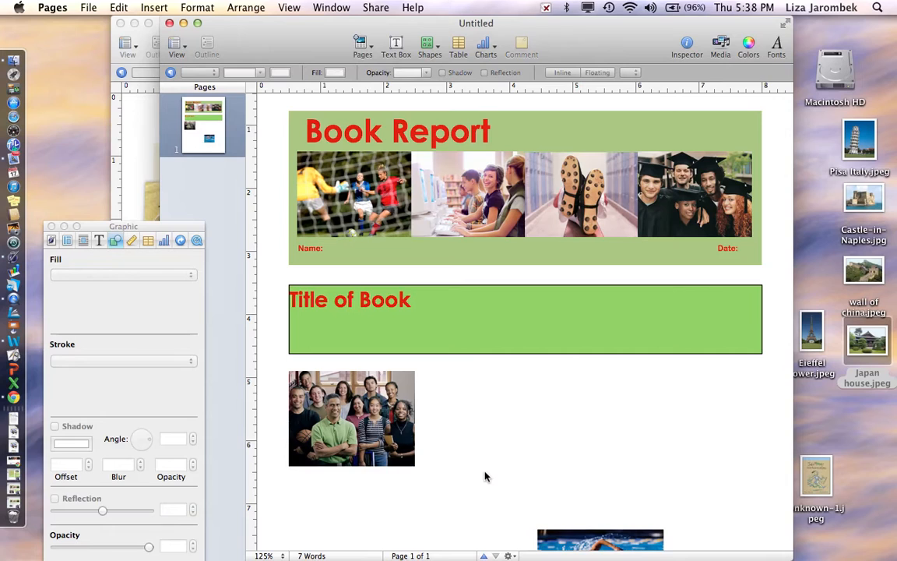
Duplicate the green "Title of Book" box four times
scroll(486, 477, "down", 3)
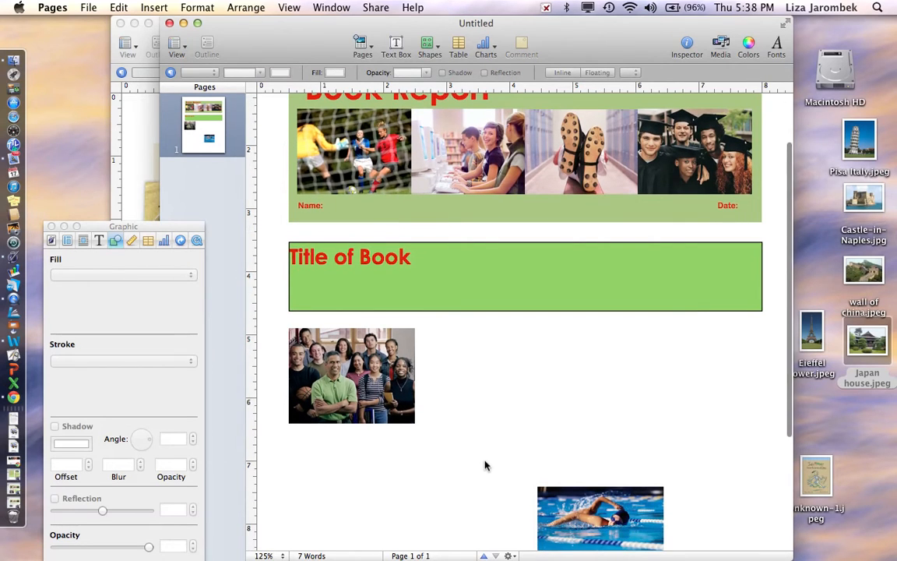
left_click(473, 294)
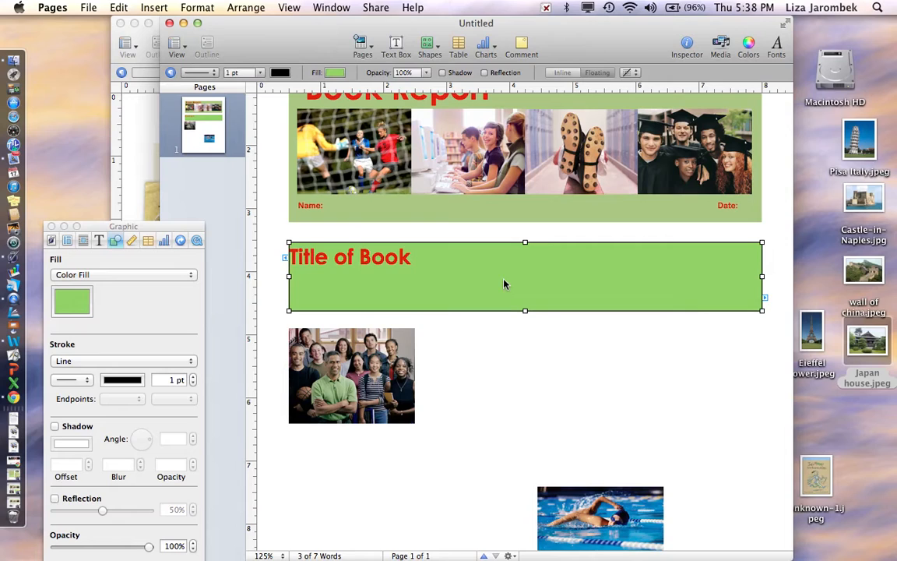
key("super+d")
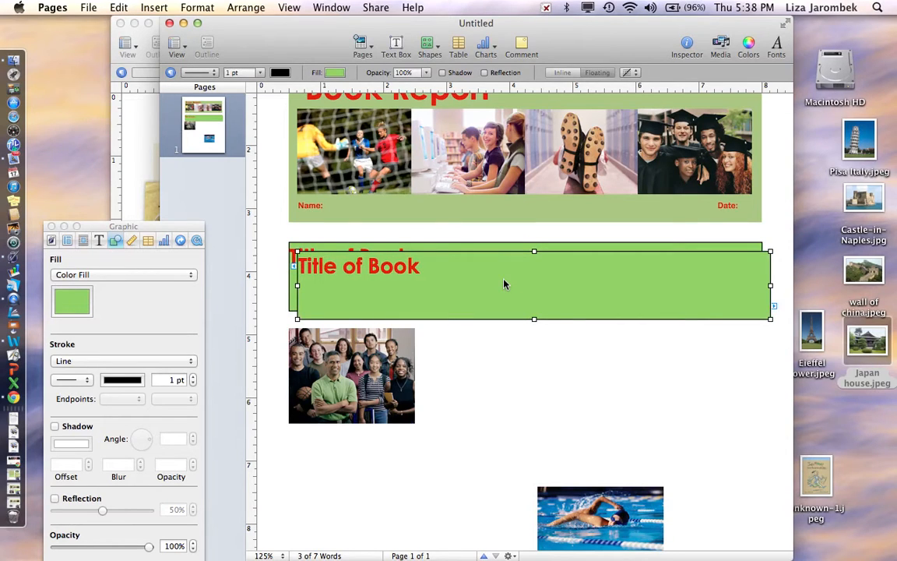
key("super+d")
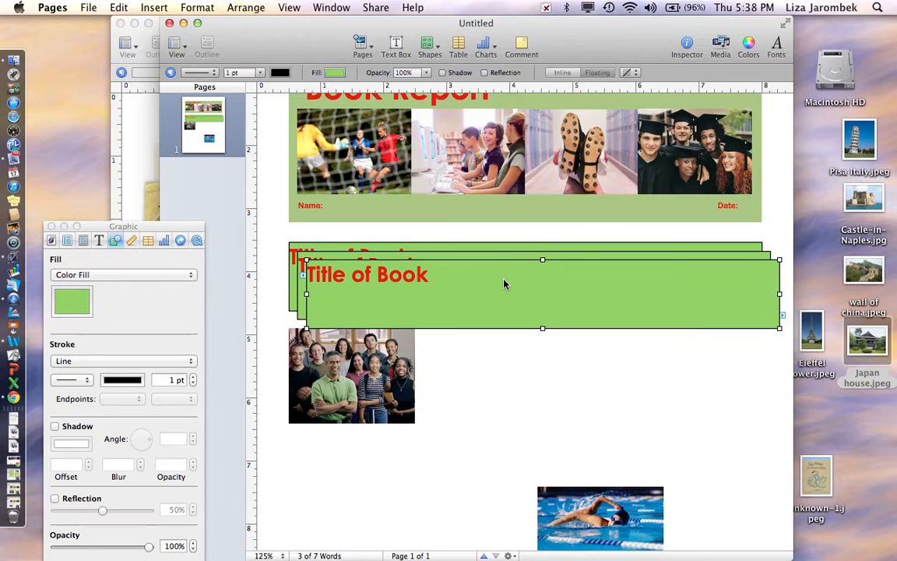
key("super+d")
key("super+d")
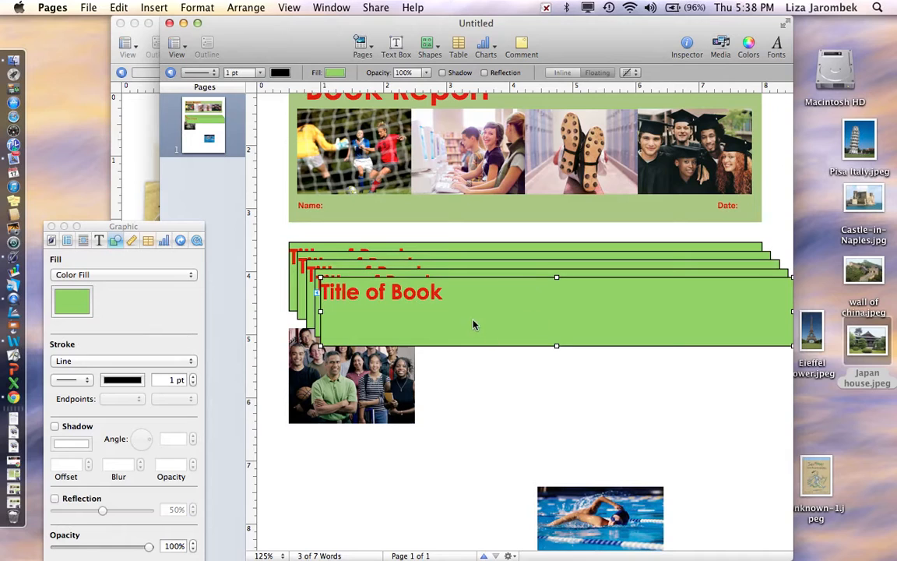
Insert a Blank page after the cover page and move the Graphic inspector off the page thumbnails
left_click(226, 192)
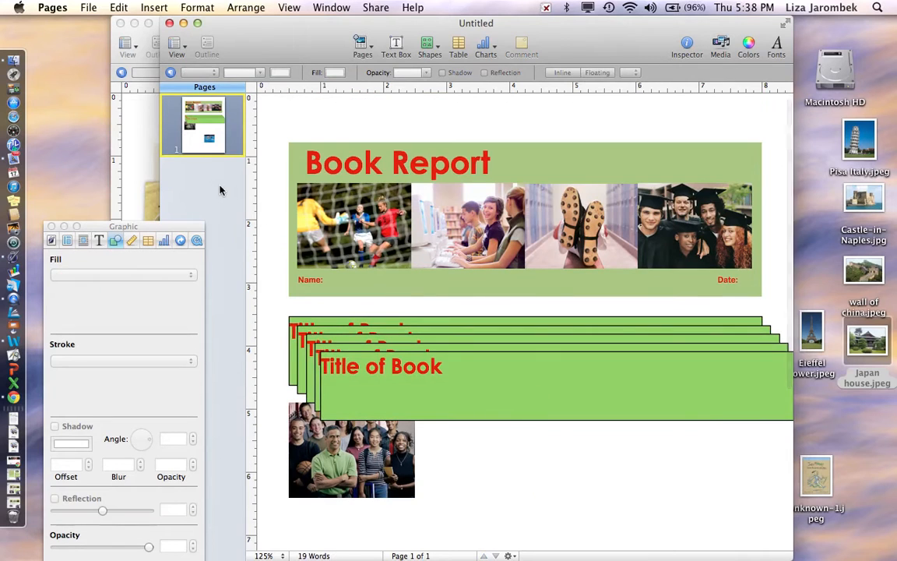
left_click(154, 7)
mouse_move(163, 28)
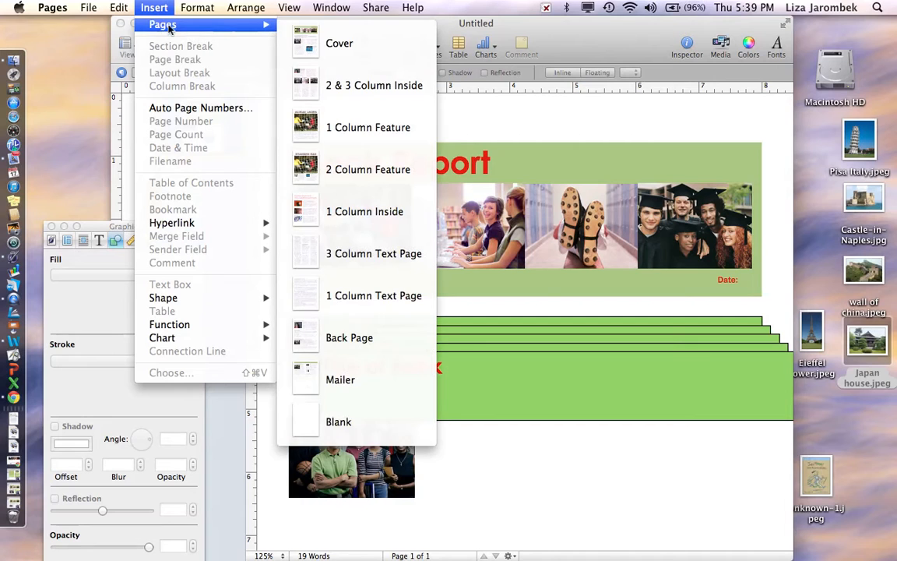
left_click(352, 424)
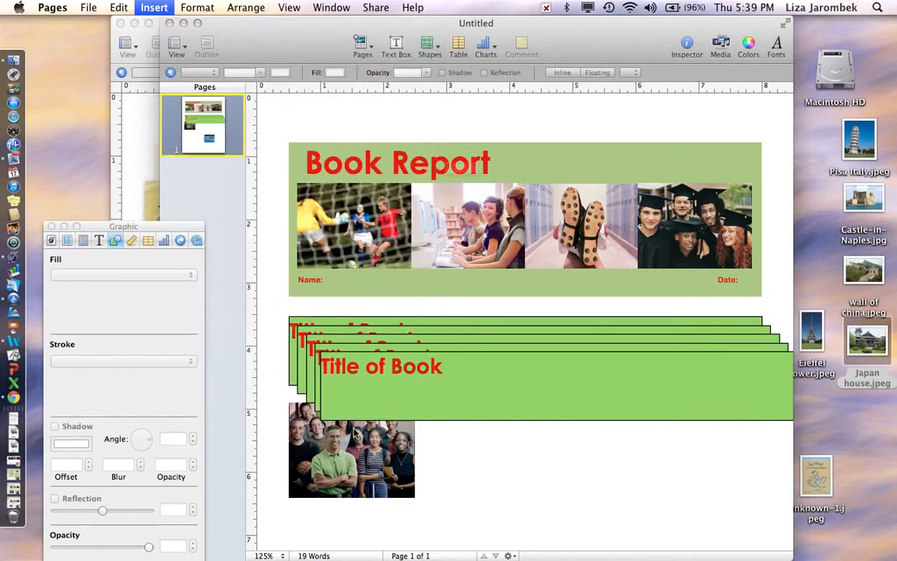
left_click_drag(182, 225, 128, 226)
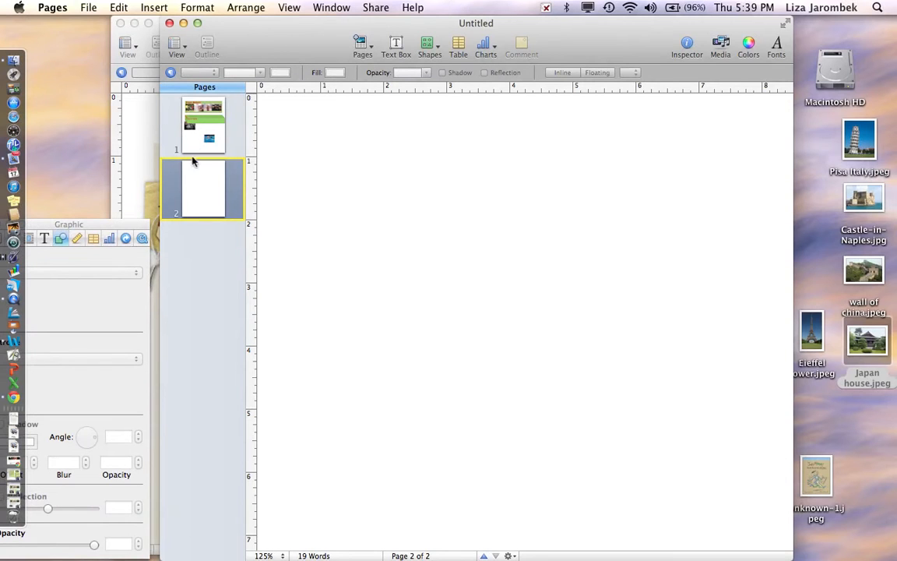
Move two of the duplicated "Title of Book" boxes from page 1 onto page 2, one below the other
left_click(176, 128)
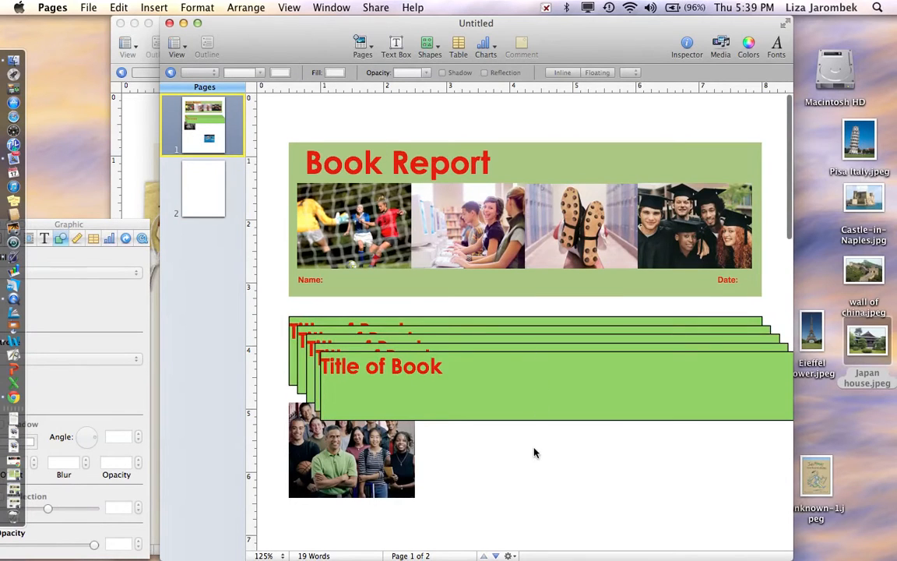
scroll(535, 453, "down", 10)
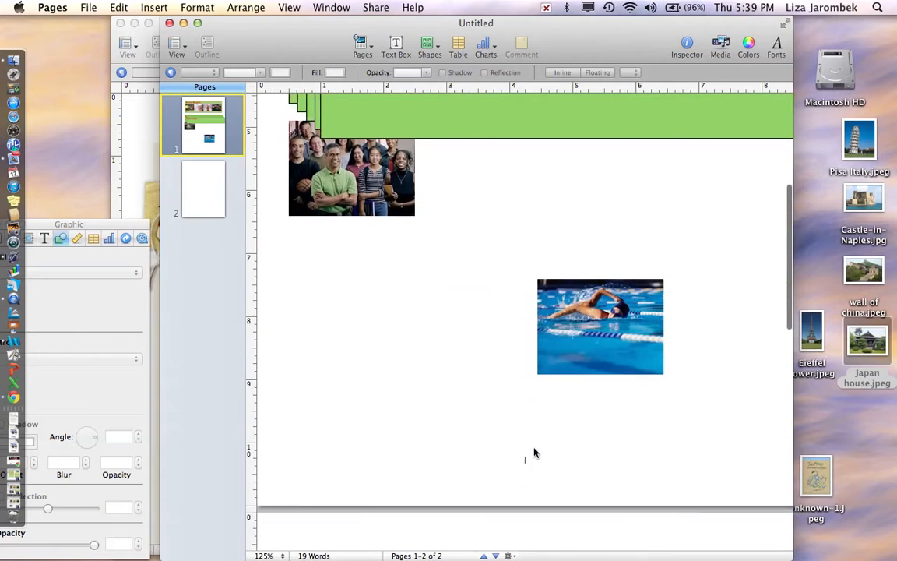
left_click_drag(430, 116, 427, 536)
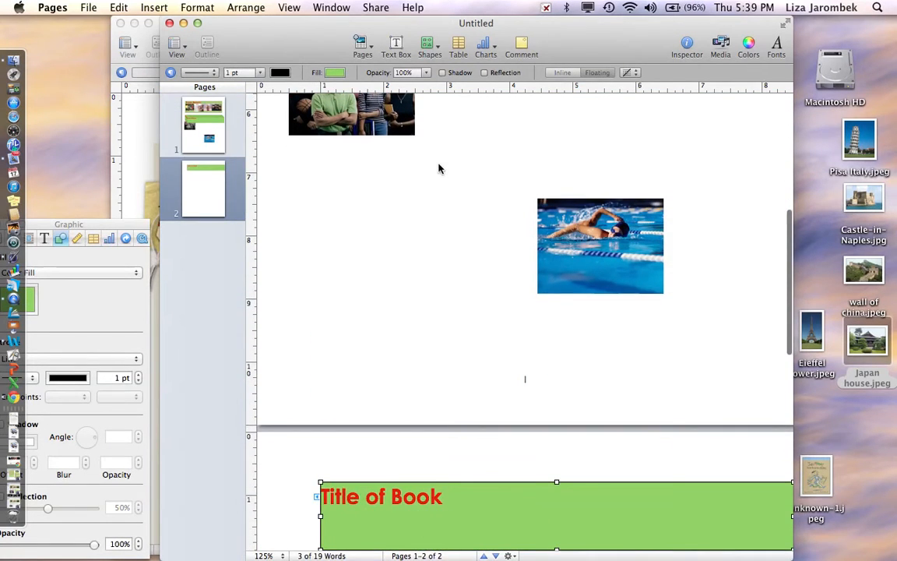
scroll(439, 168, "up", 8)
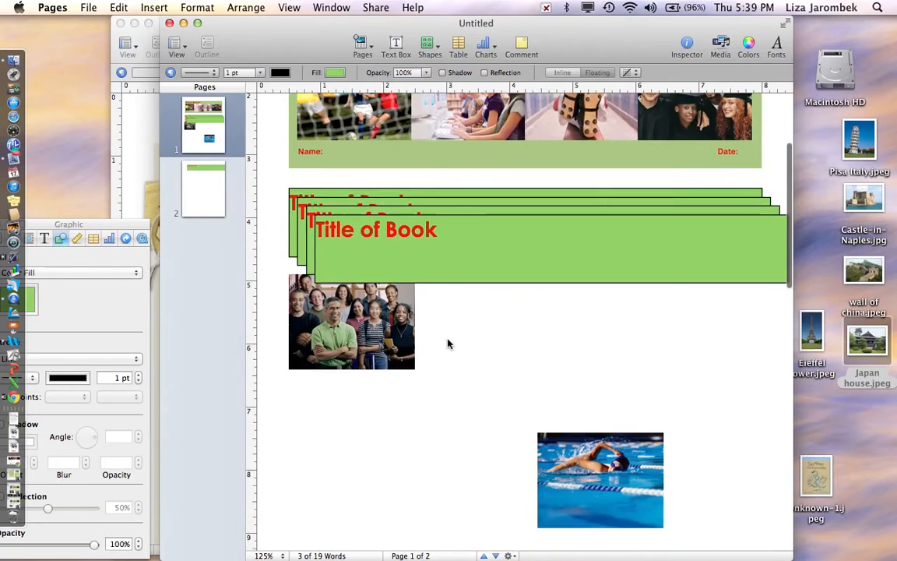
scroll(448, 344, "down", 5)
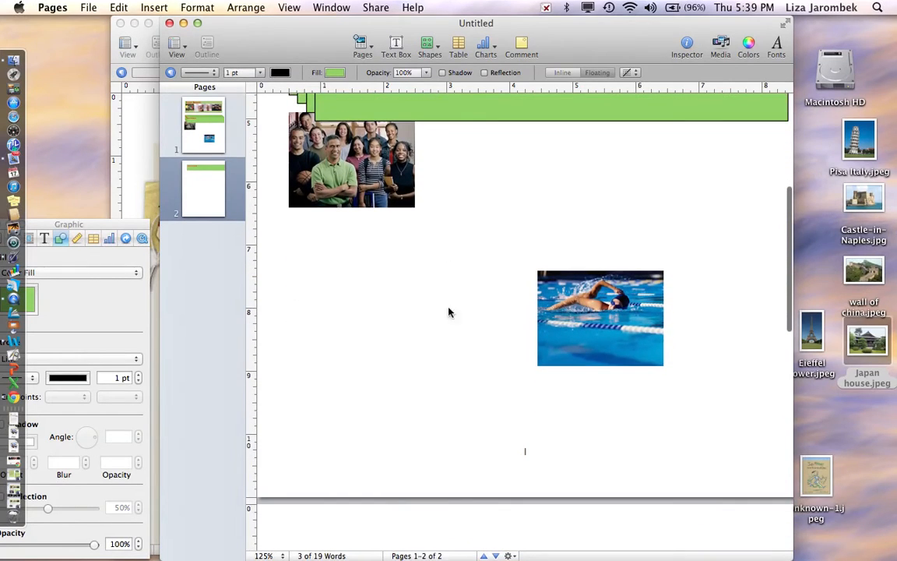
left_click_drag(449, 110, 448, 550)
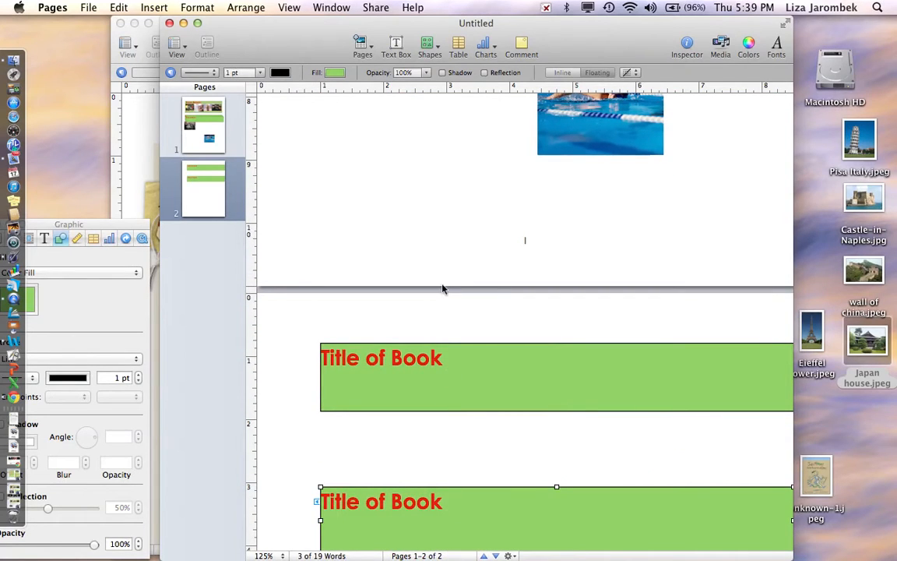
Move the swimmer photo from page 1 to page 2, between the two "Title of Book" boxes
scroll(443, 218, "up", 3)
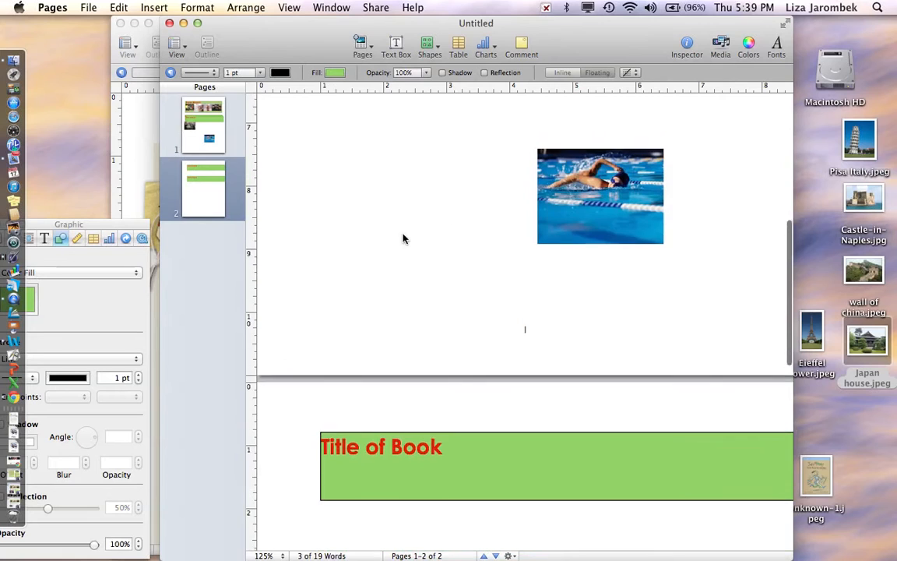
scroll(404, 238, "up", 6)
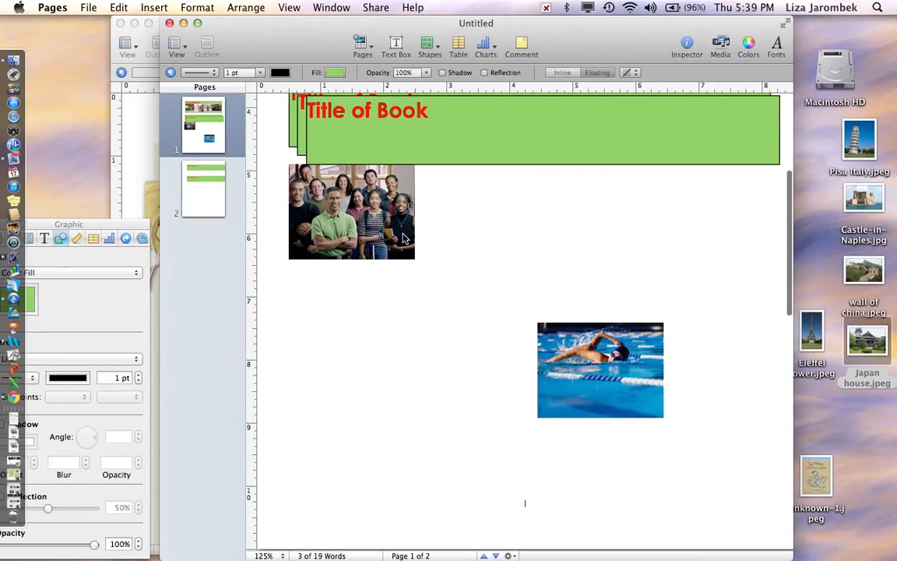
scroll(404, 238, "down", 7)
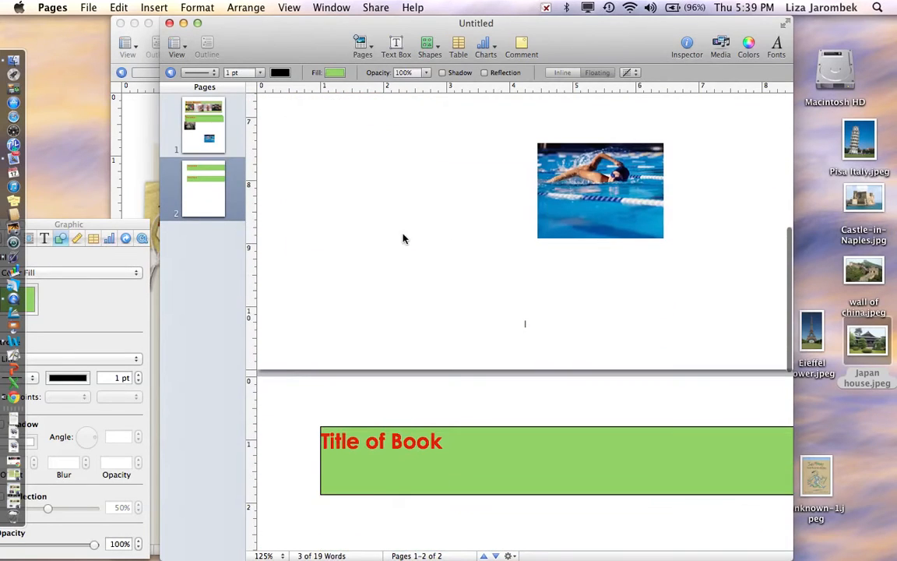
scroll(404, 239, "down", 2)
left_click(579, 142)
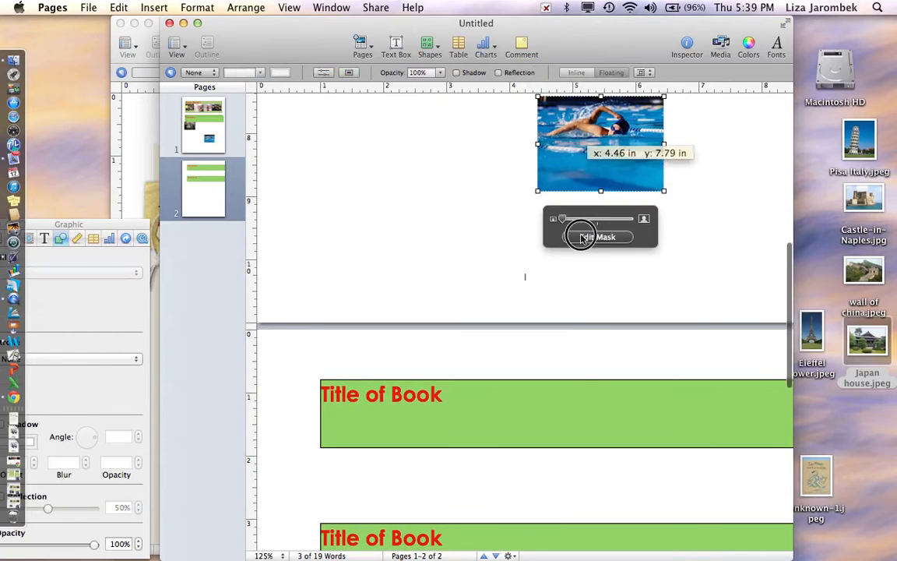
left_click_drag(581, 237, 576, 481)
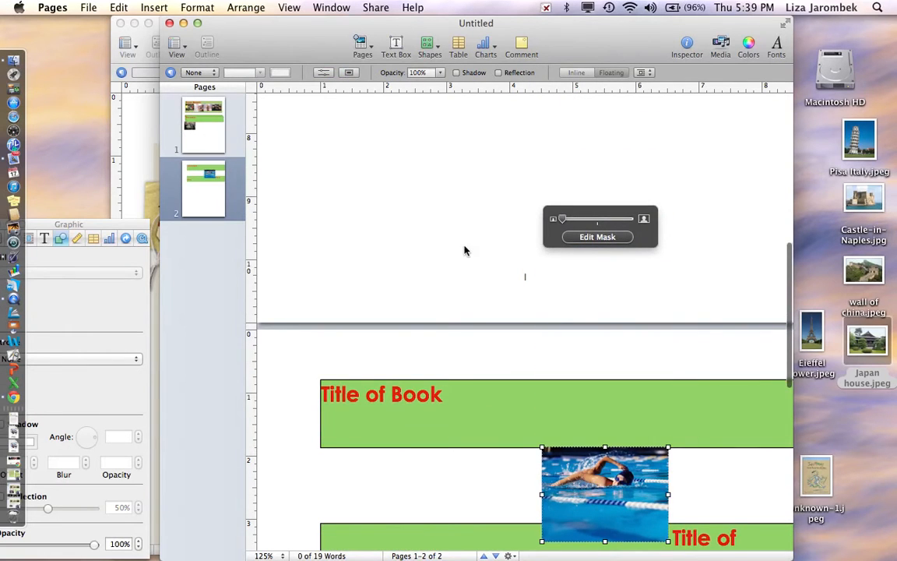
Replace the four header photos on page 1, in order, with the desktop images Pisa Italy, Castle-in-Naples, wall of china and Japan house
scroll(464, 250, "up", 10)
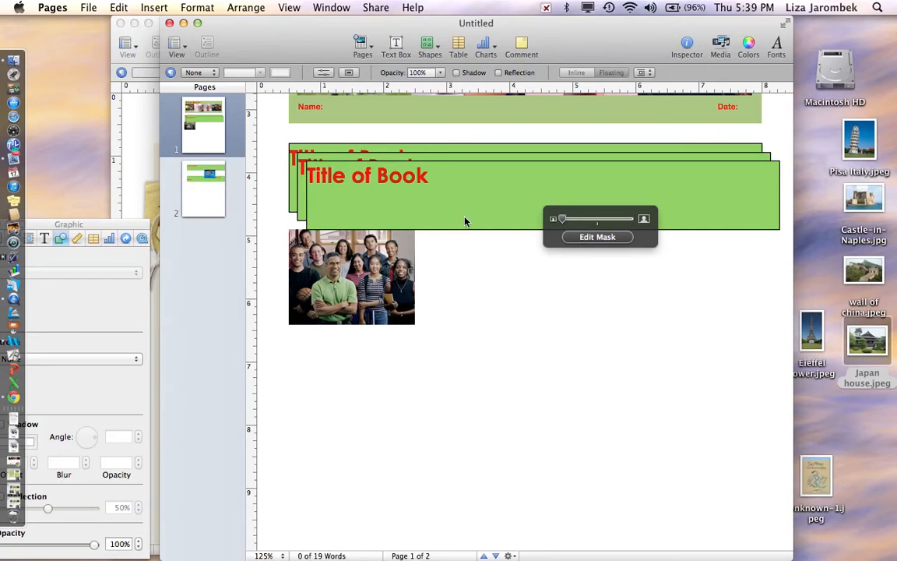
scroll(494, 249, "up", 3)
scroll(494, 248, "up", 1)
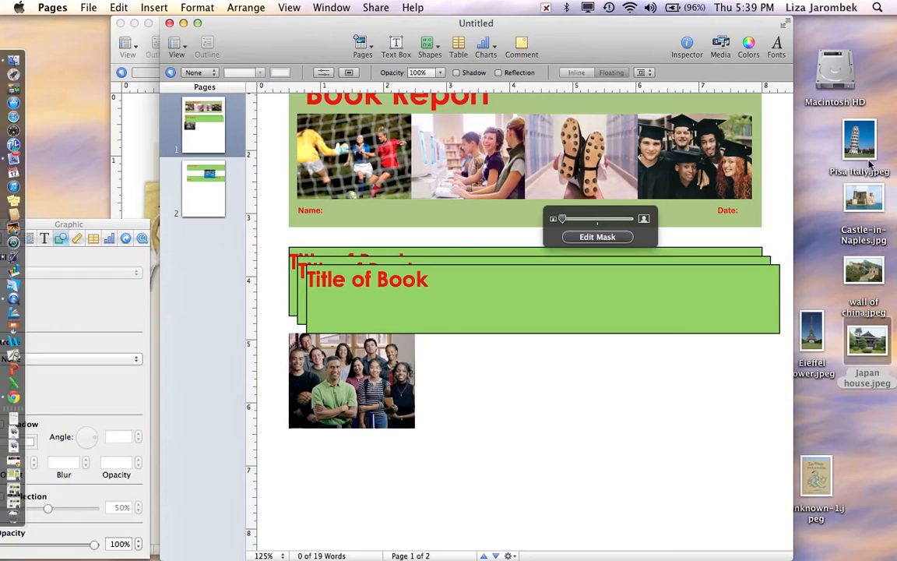
left_click_drag(863, 152, 385, 162)
left_click_drag(863, 199, 466, 204)
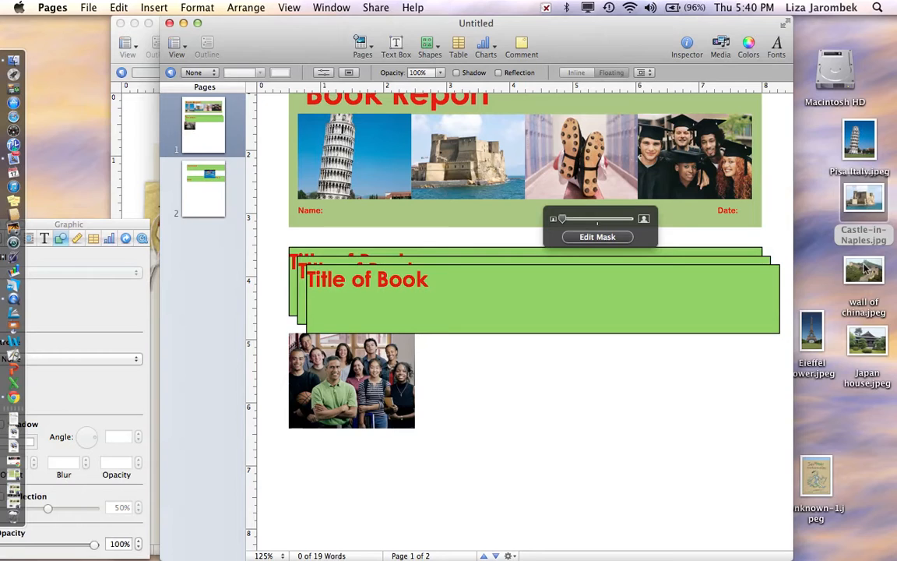
left_click_drag(864, 271, 582, 154)
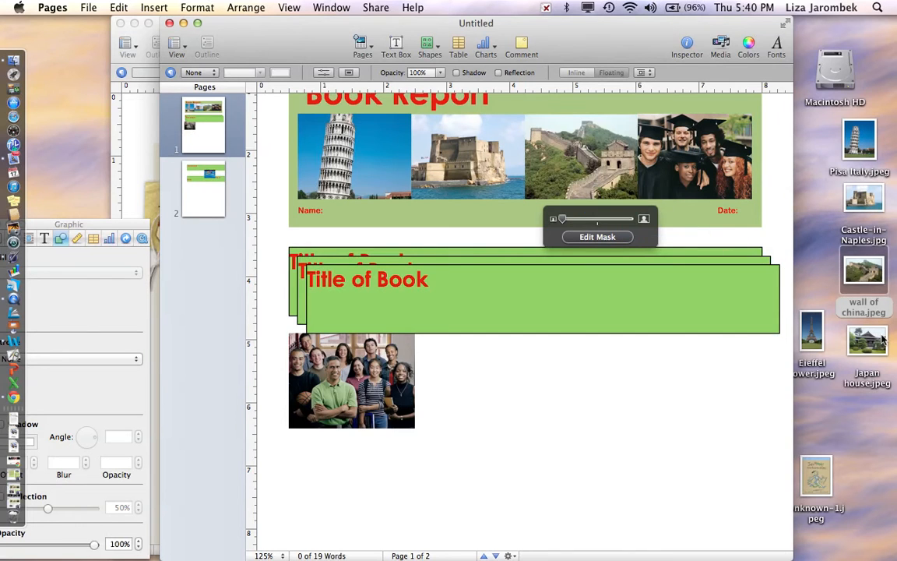
left_click_drag(882, 340, 686, 153)
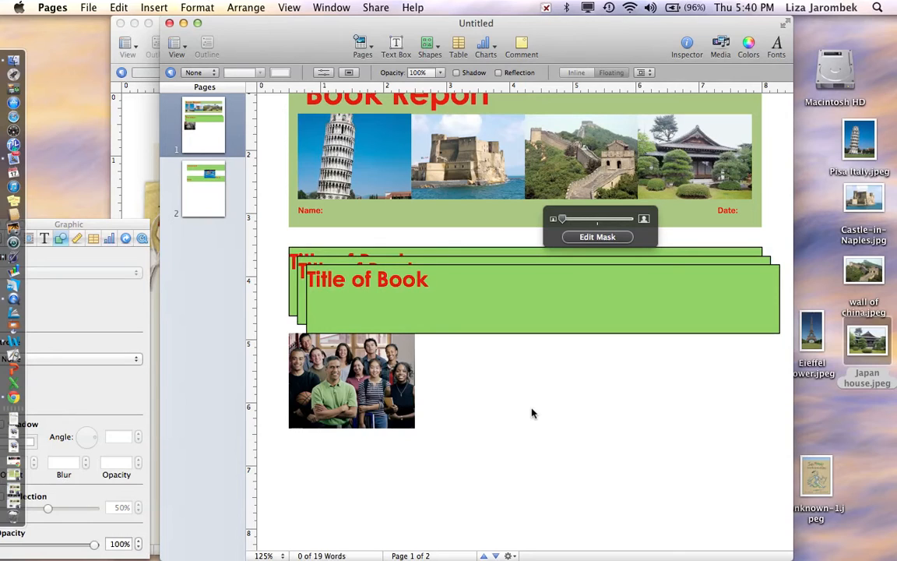
Spread the three stacked "Title of Book" boxes down page 1, one below the other
scroll(532, 413, "down", 3)
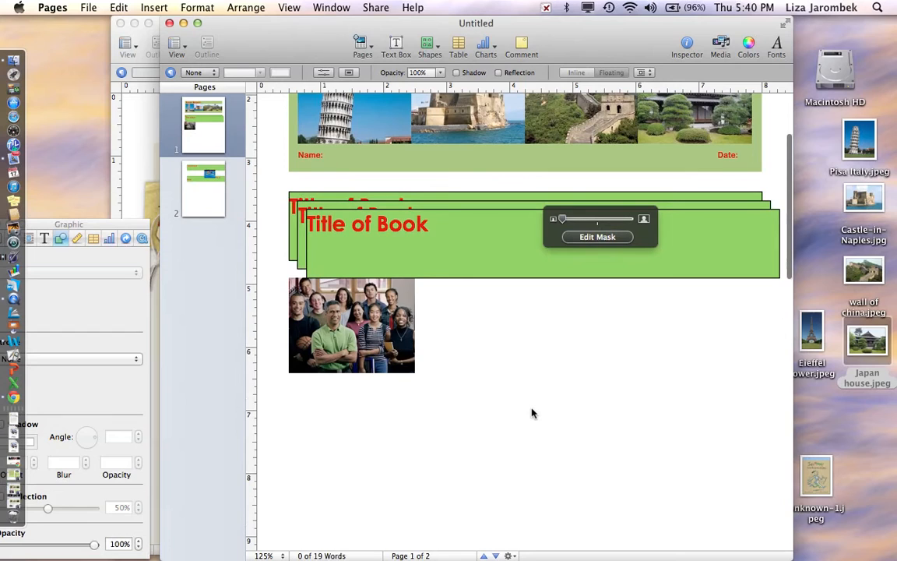
left_click_drag(505, 280, 491, 398)
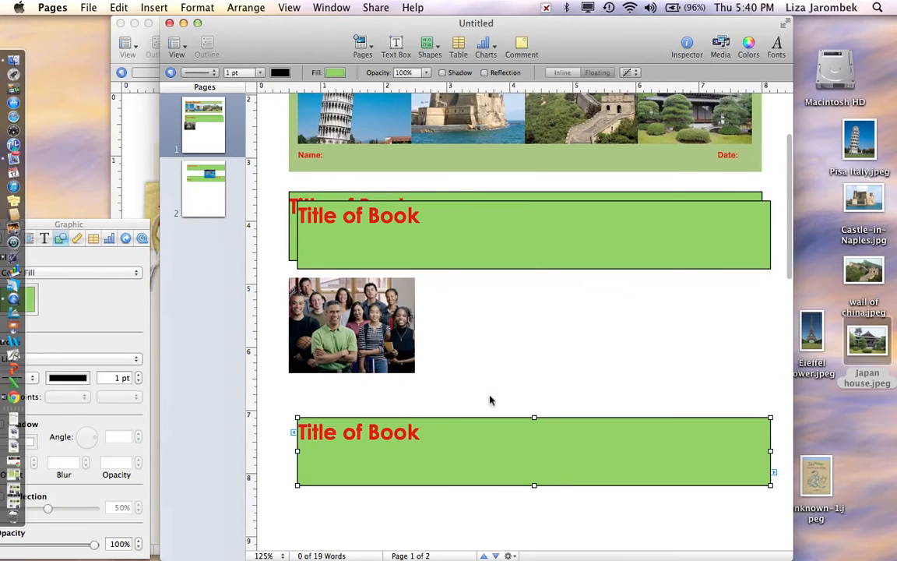
left_click_drag(470, 242, 476, 298)
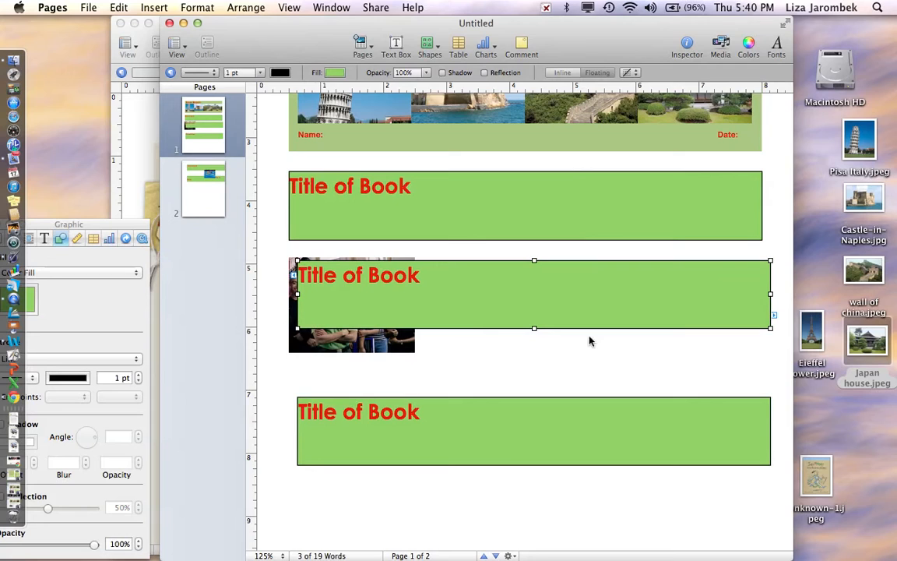
Resize the middle "Title of Book" box to about 3.5 in wide beside the group photo and move the lowest box near the page's bottom edge
left_click_drag(770, 327, 769, 363)
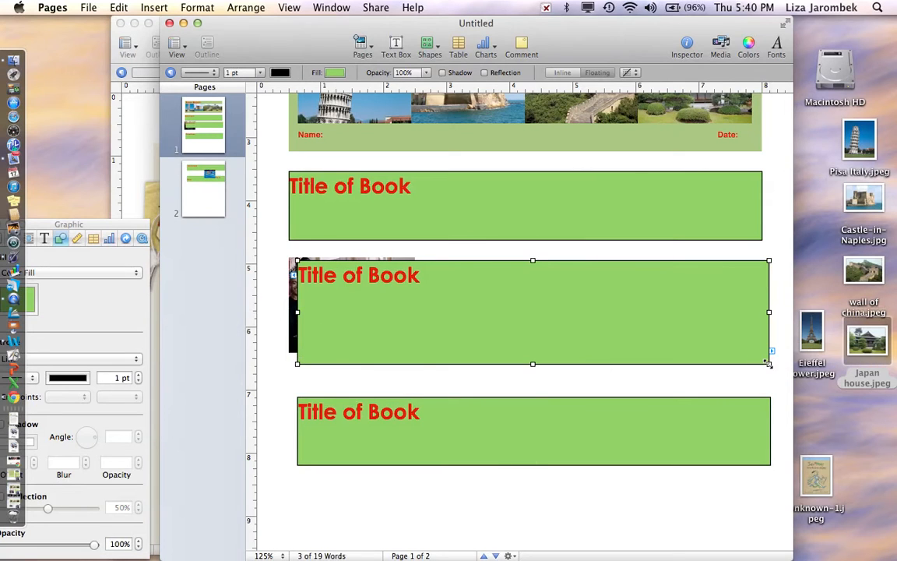
left_click_drag(297, 363, 549, 362)
left_click_drag(551, 445, 537, 523)
Replace the heading in the narrow green box beside the group photo with "Setting"
left_click(618, 273)
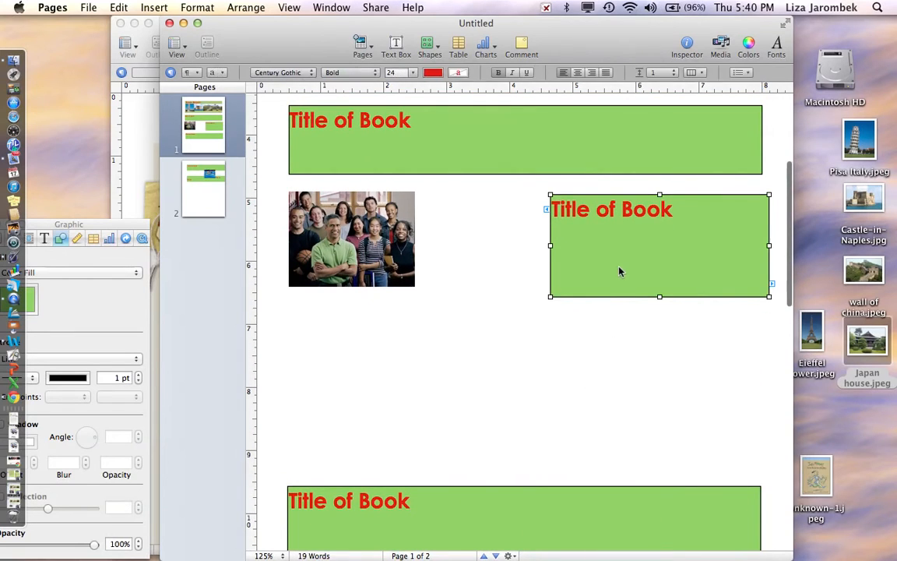
double_click(675, 204)
left_click_drag(675, 204, 545, 208)
type("S")
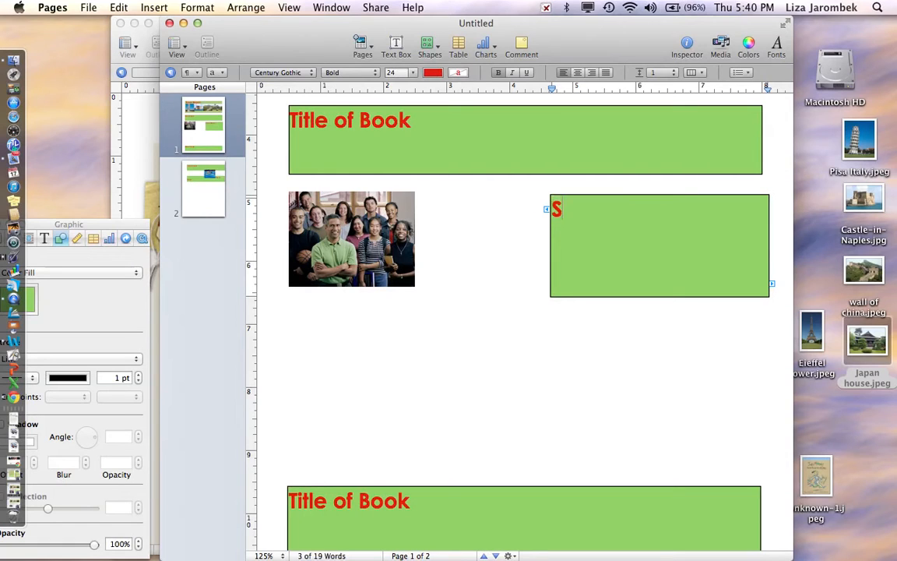
type("etting")
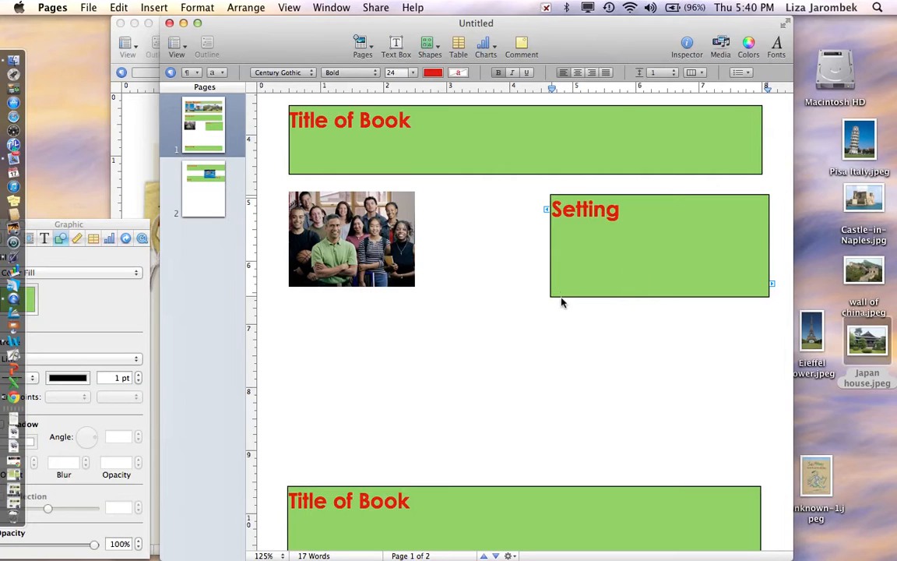
Extend the "Setting" box to about 3.4 in tall and enlarge the group photo to about 3.9 in wide
left_click(577, 260)
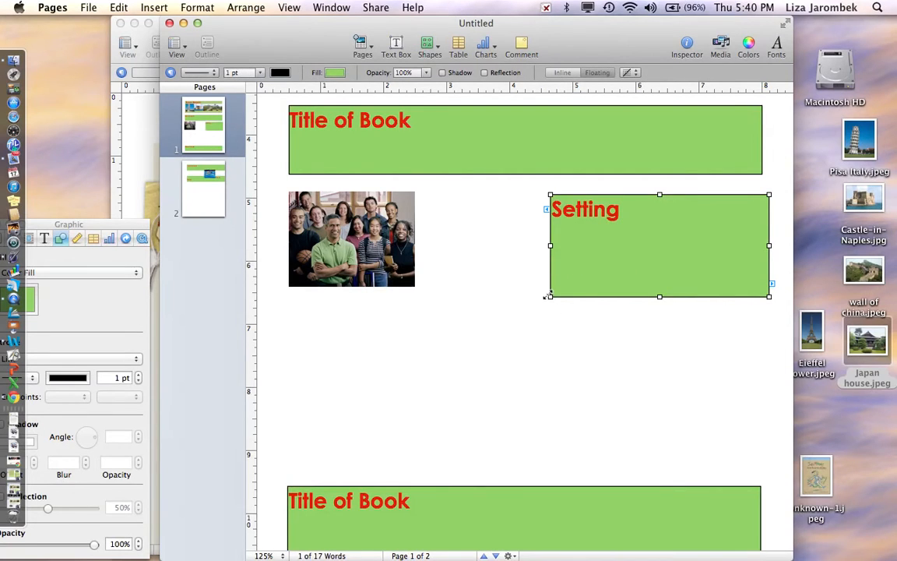
left_click_drag(549, 295, 550, 409)
left_click(335, 241)
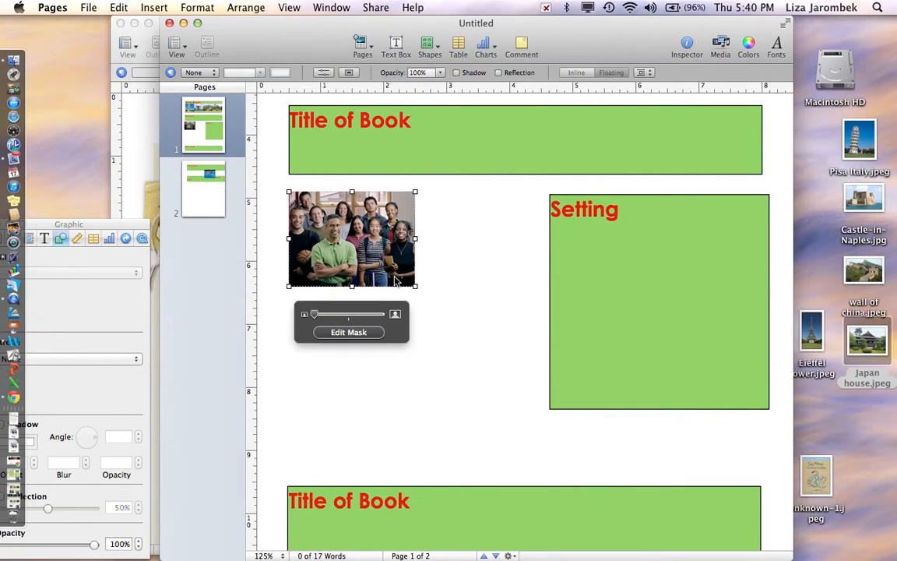
left_click_drag(413, 285, 398, 375)
Move the lowest box on page 1 up beneath the "Setting" box and extend its height to about 1.8 in
scroll(443, 455, "down", 3)
scroll(443, 455, "down", 3)
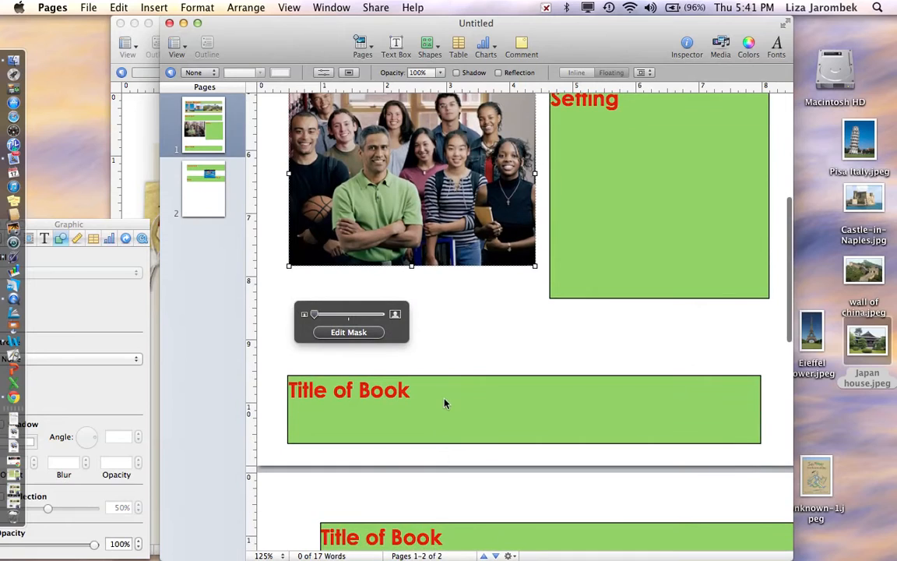
left_click_drag(453, 400, 450, 333)
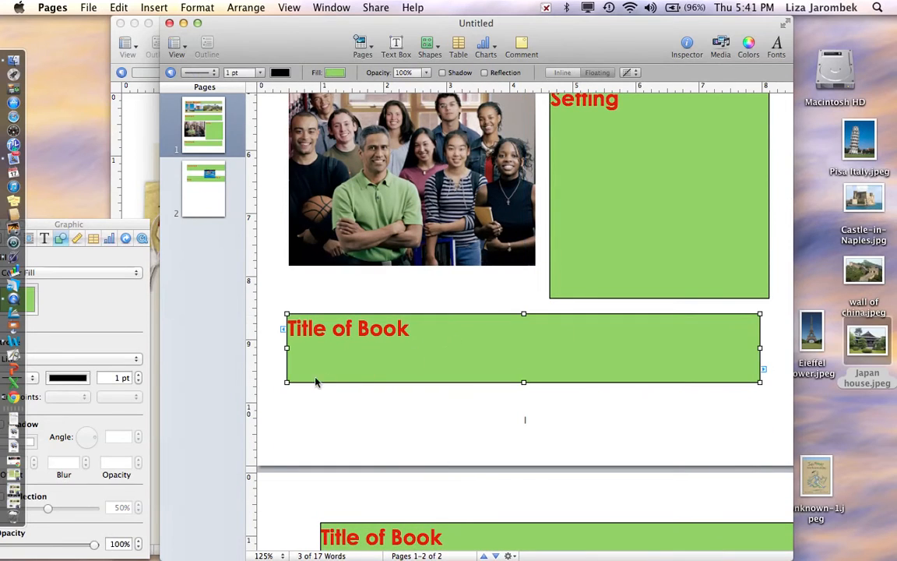
left_click_drag(286, 383, 290, 429)
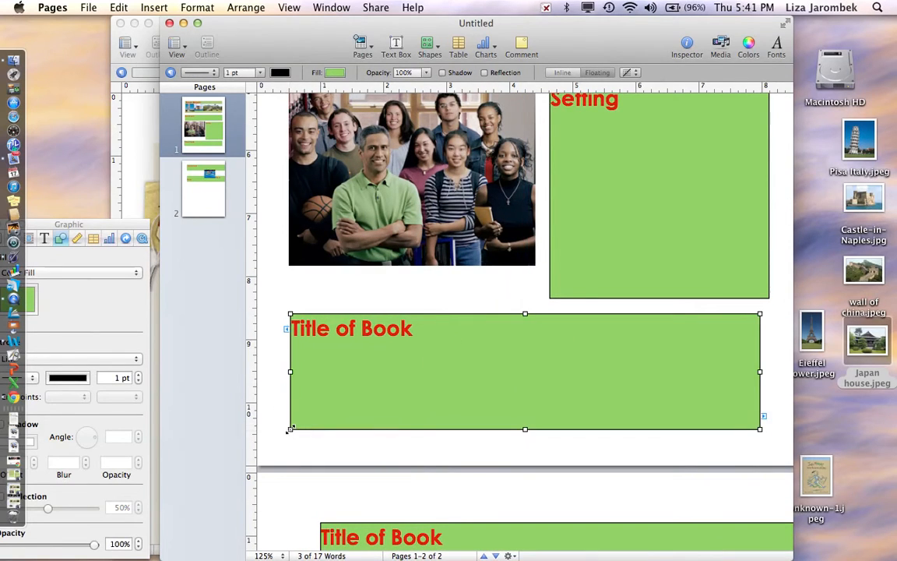
Replace the heading in the lowest box on page 1 with "Characters"
triple_click(420, 330)
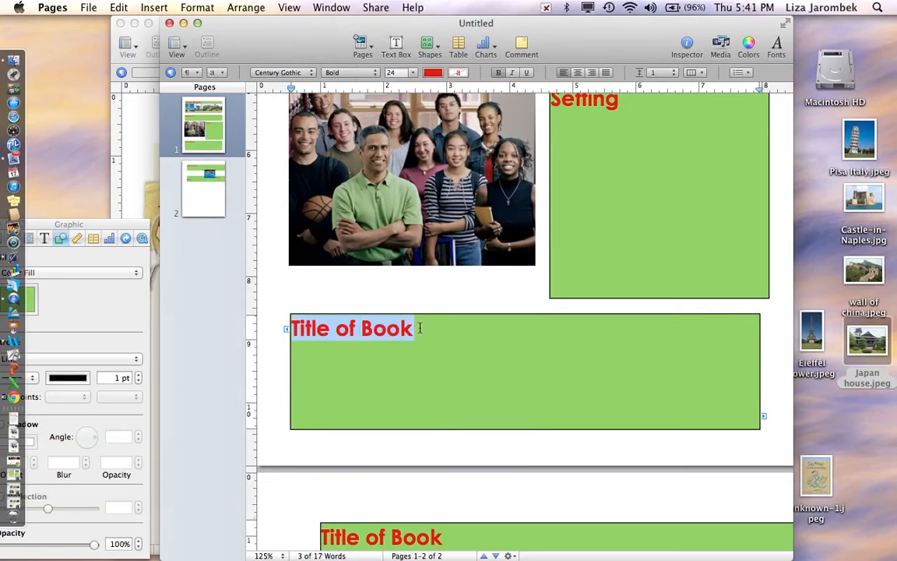
type("Char")
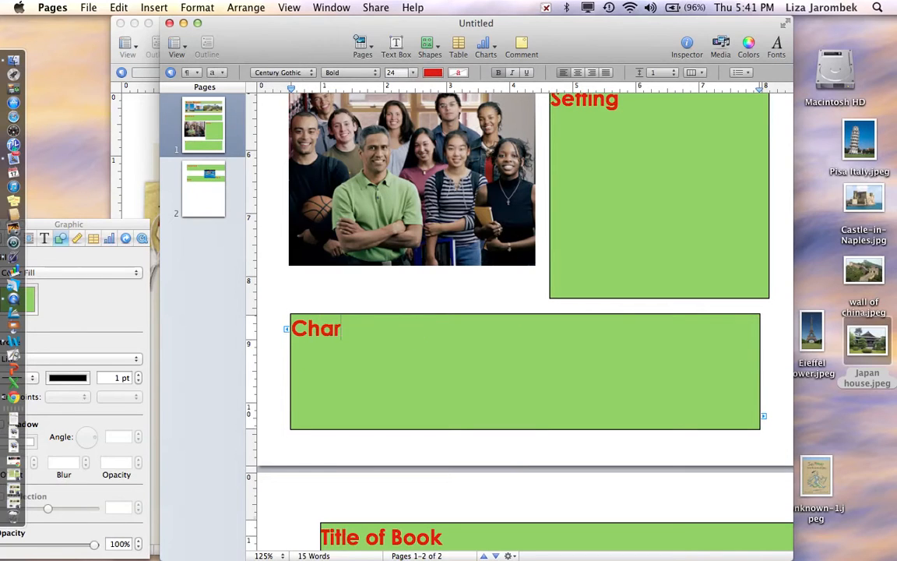
type("acters")
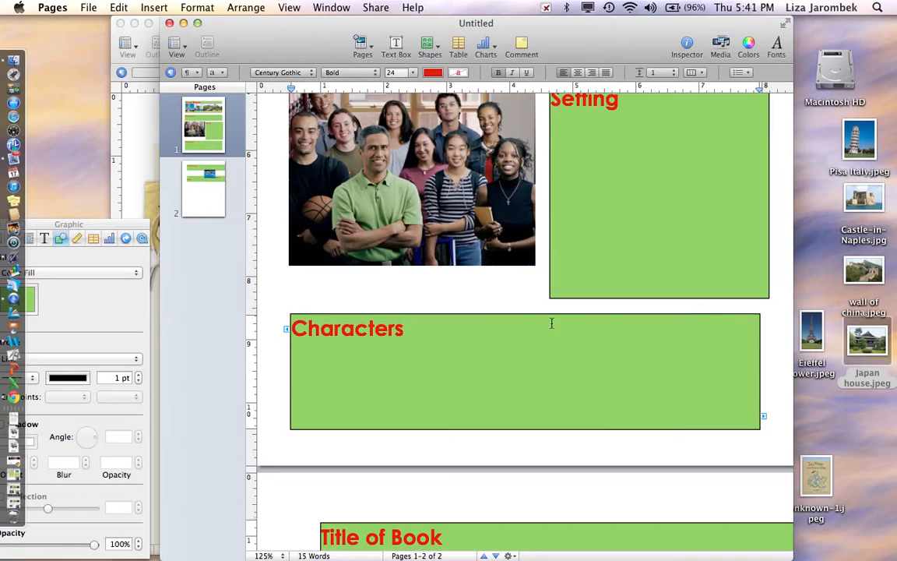
Shift the first box on page 2 into line with the page 1 boxes and replace its heading with "Summary:"
scroll(551, 322, "down", 6)
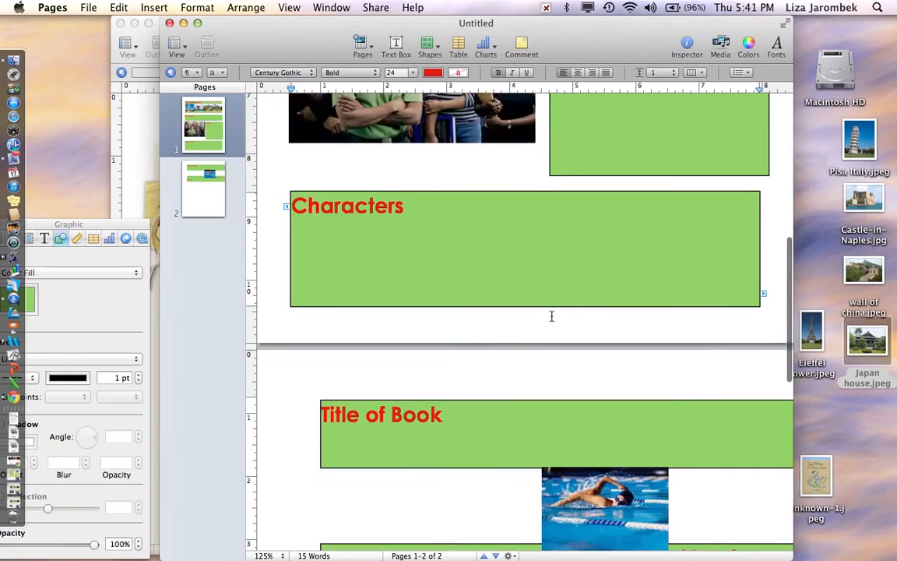
left_click(456, 364)
left_click_drag(457, 365, 413, 363)
left_click(413, 361)
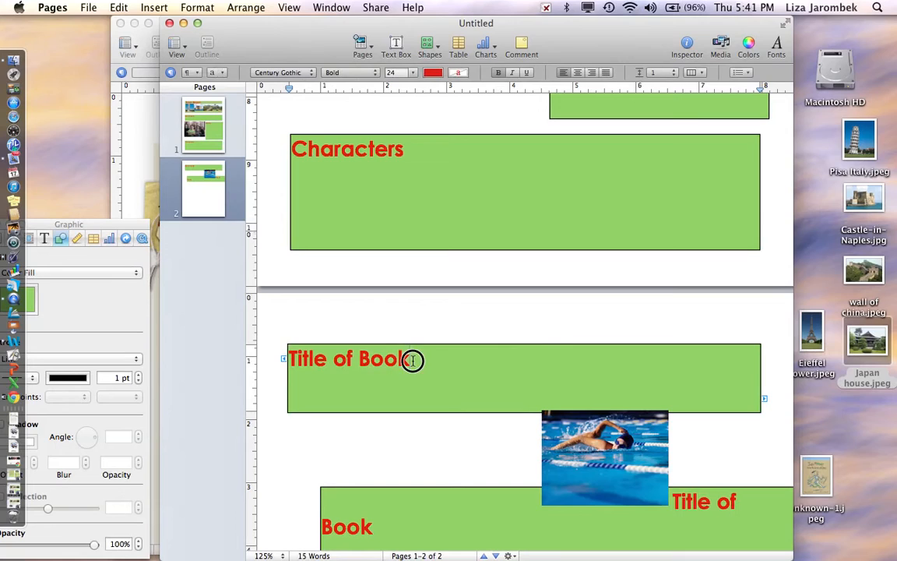
key("alt+shift+Left")
key("alt+shift+Left")
key("alt+shift+Left")
type("S")
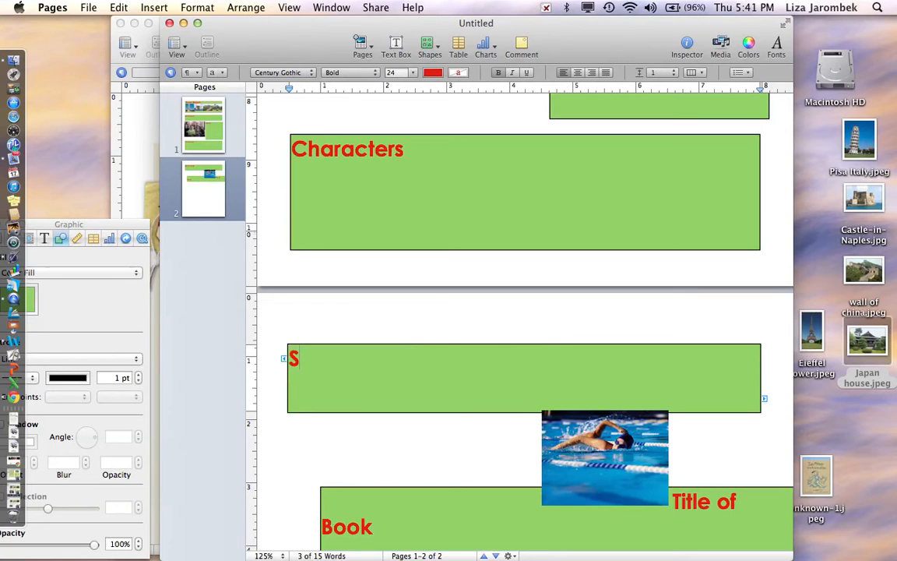
type("ummary:")
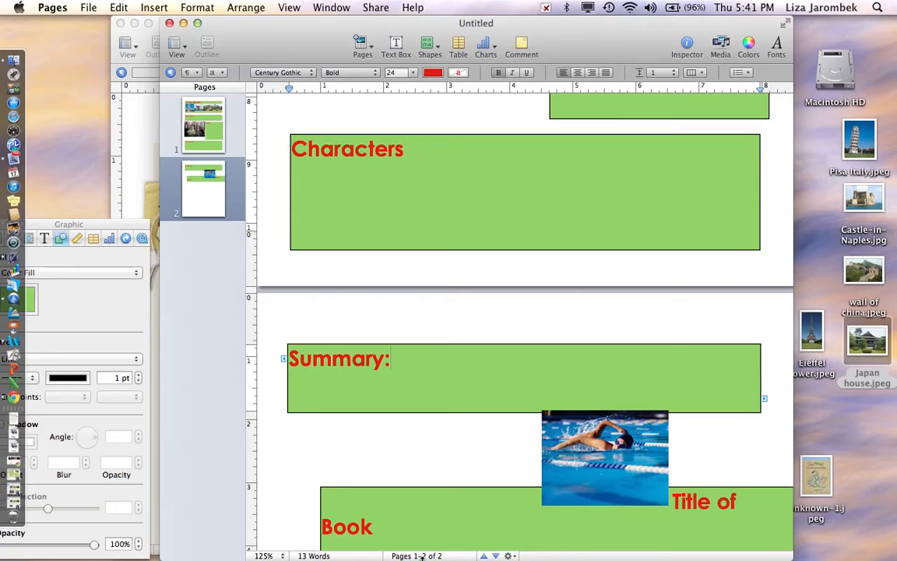
Replace the heading in the second green box on page 2 with "Opinion"
scroll(428, 463, "down", 3)
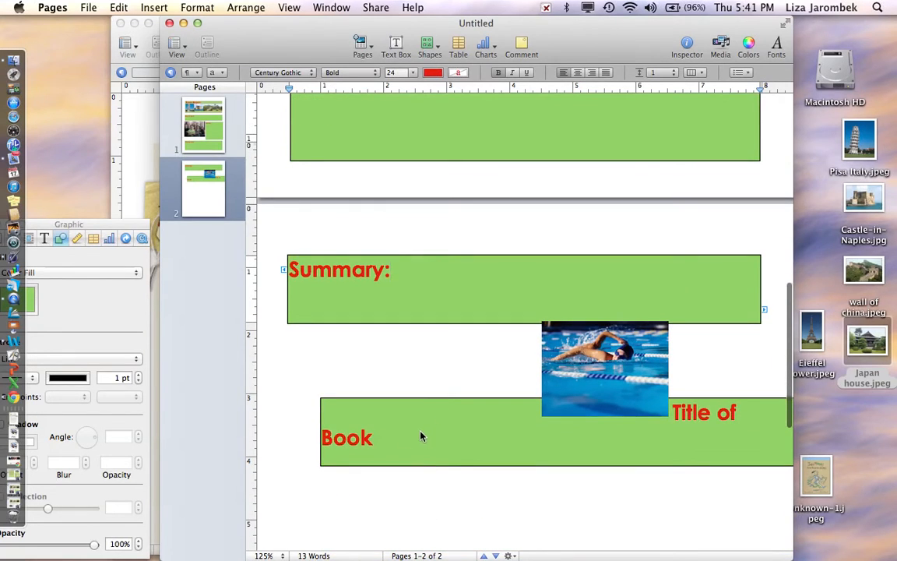
triple_click(421, 432)
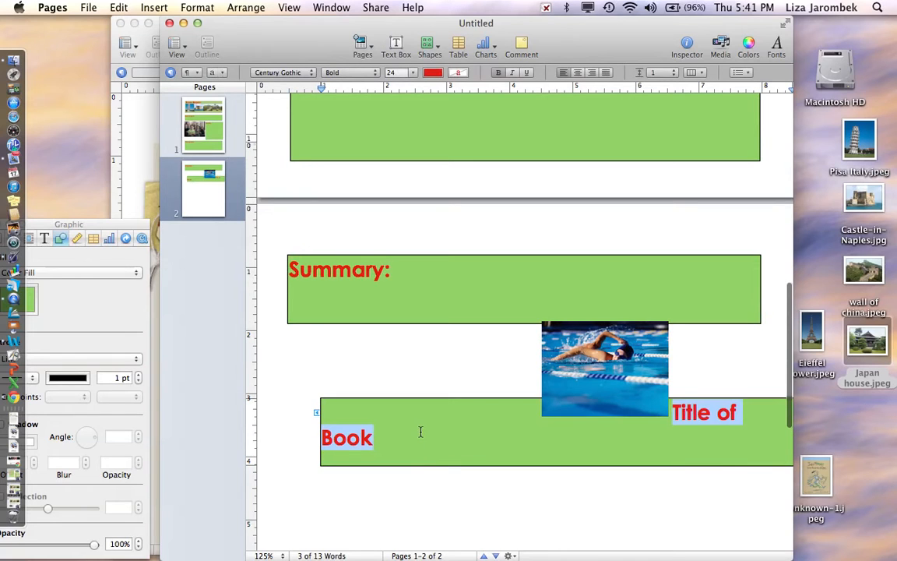
scroll(421, 433, "down", 5)
type("Opi")
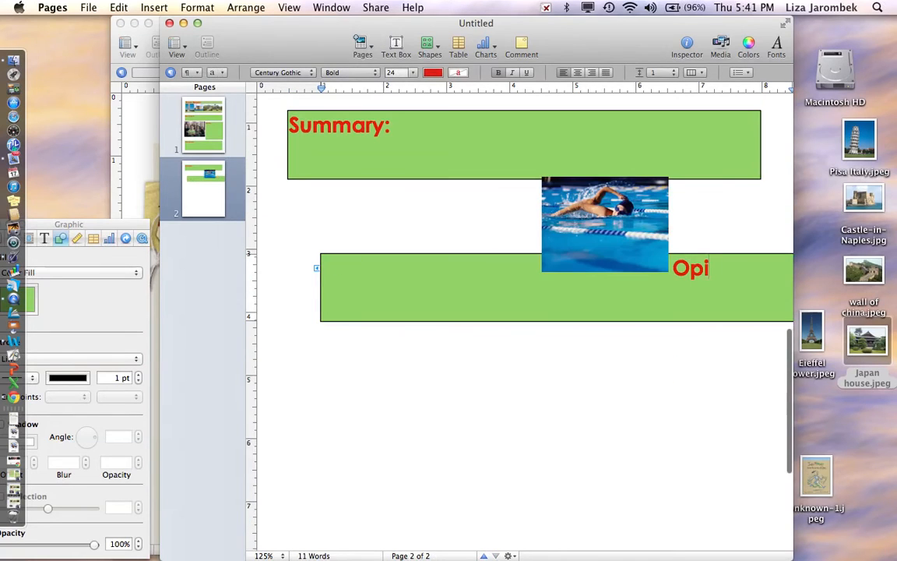
type("nion")
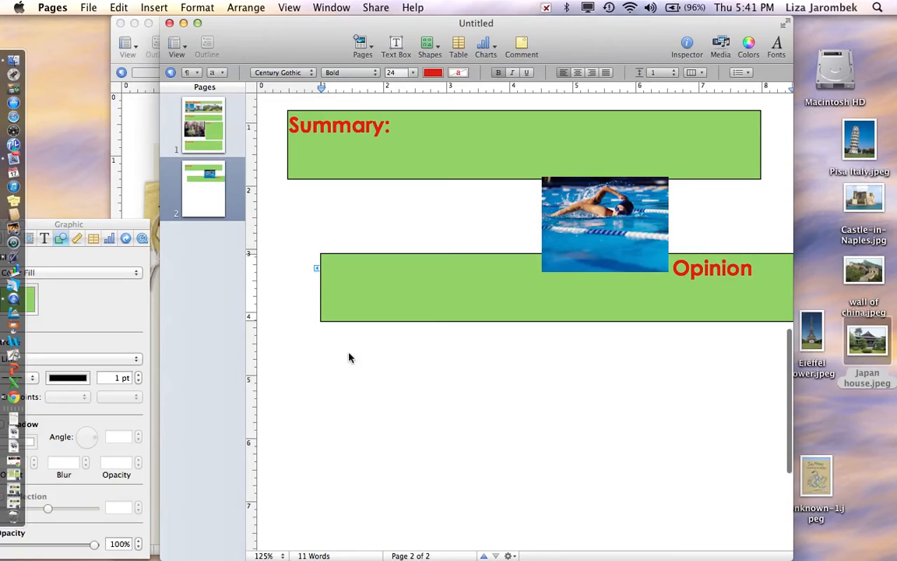
Resize the "Summary:" box to about 4 in wide by 6.5 in tall and move the swimmer photo to the page's upper right
left_click_drag(471, 277, 470, 386)
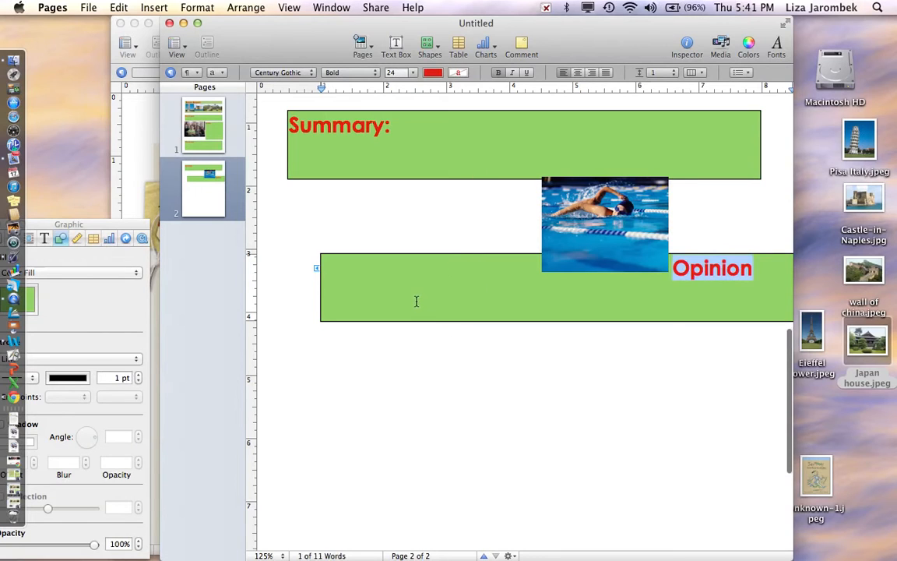
left_click(480, 132)
left_click(480, 129)
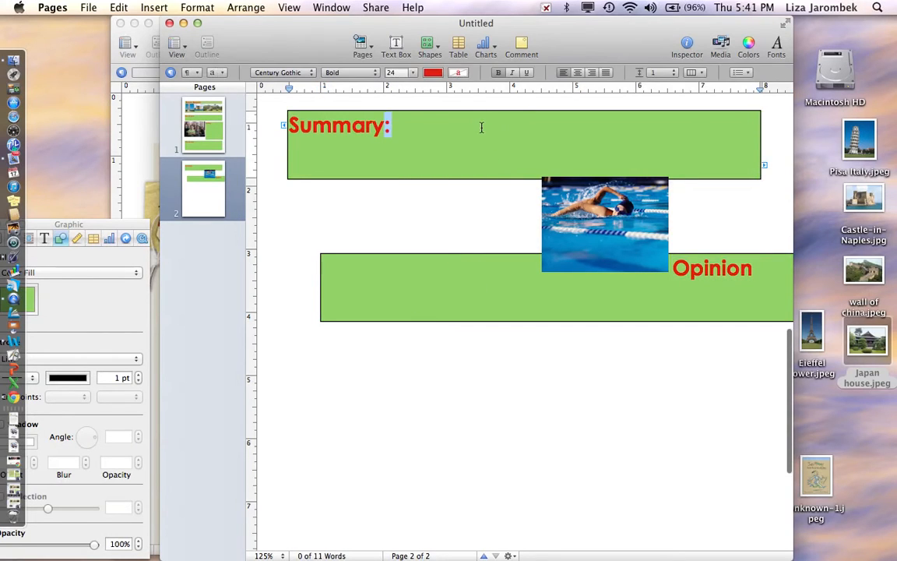
left_click(457, 152)
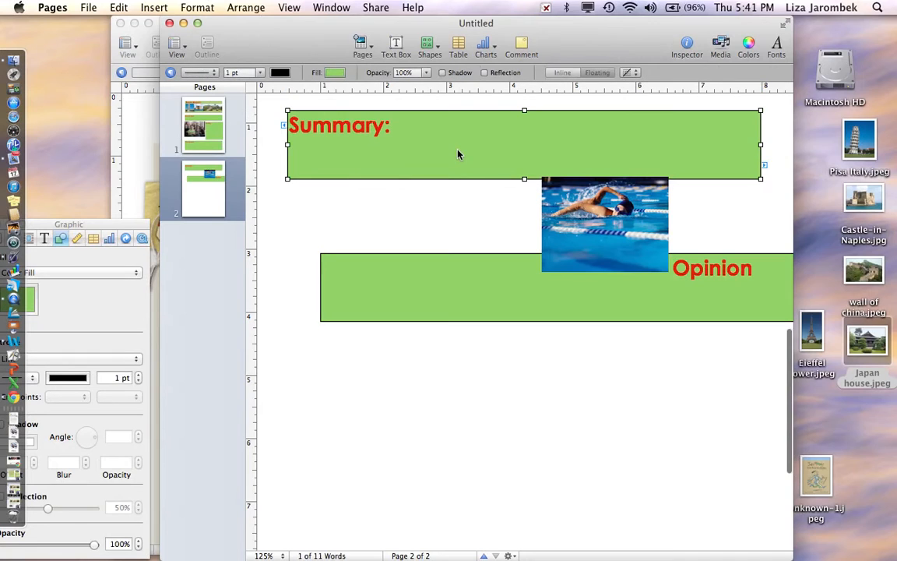
left_click_drag(757, 175, 538, 524)
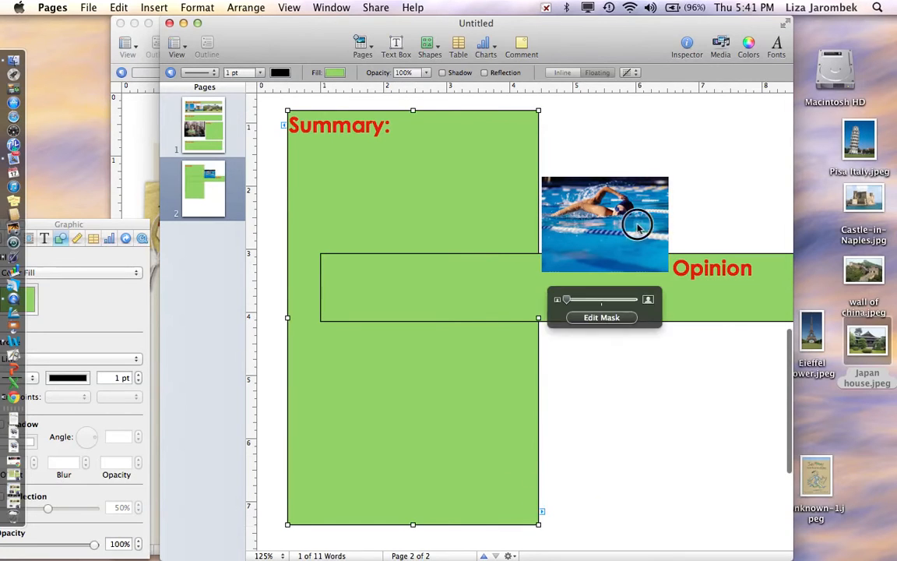
left_click_drag(634, 224, 698, 169)
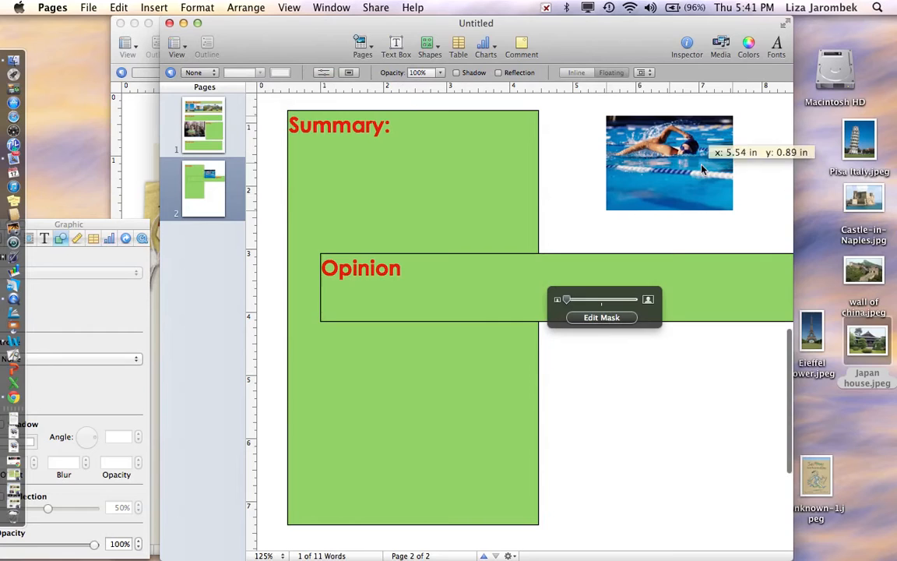
Reshape the "Opinion" box to about 3 in wide by 3.6 in tall and place it beneath the swimmer photo beside the summary
left_click(679, 298)
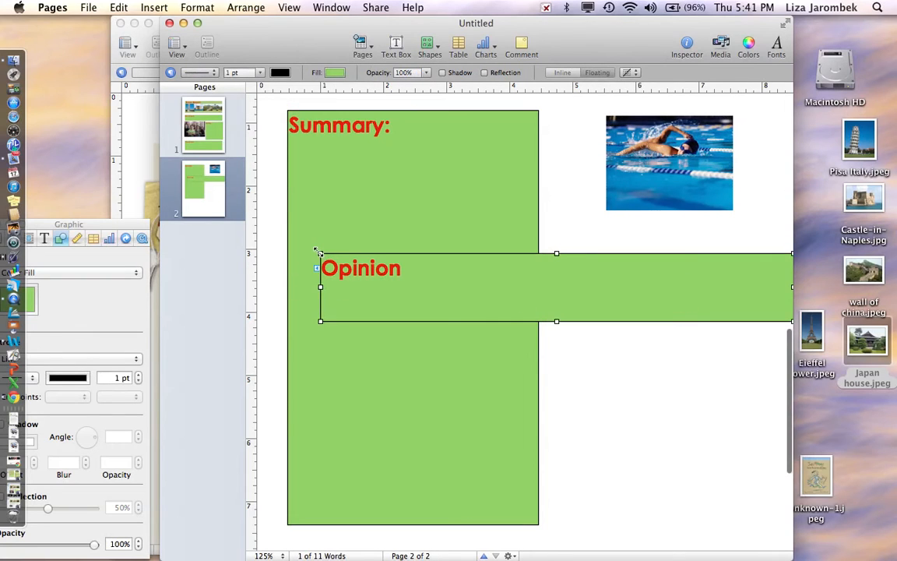
left_click_drag(320, 251, 631, 271)
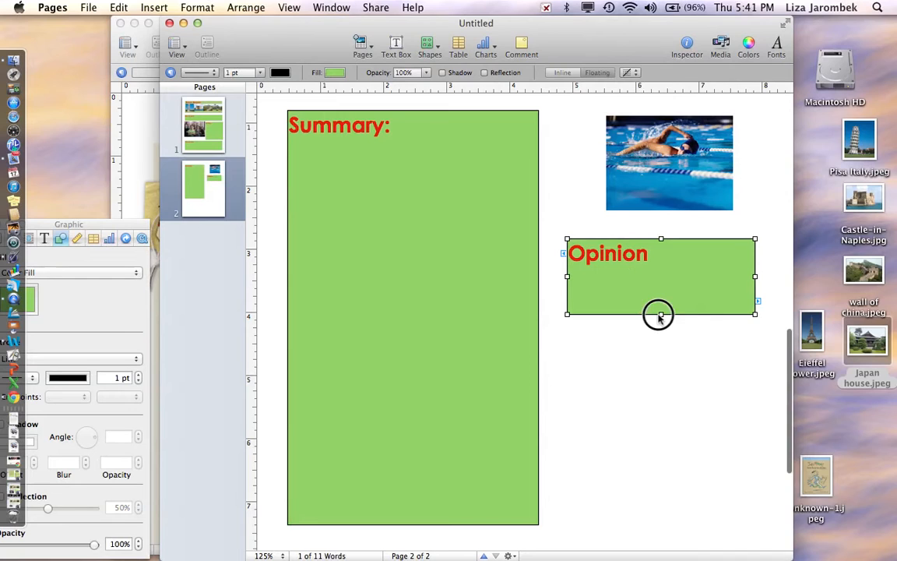
left_click_drag(660, 314, 660, 411)
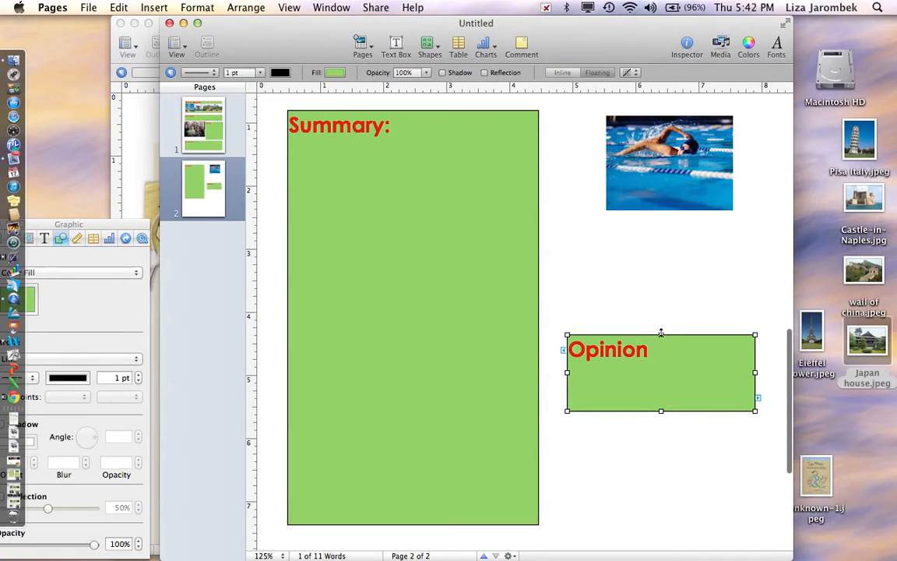
left_click_drag(661, 335, 653, 225)
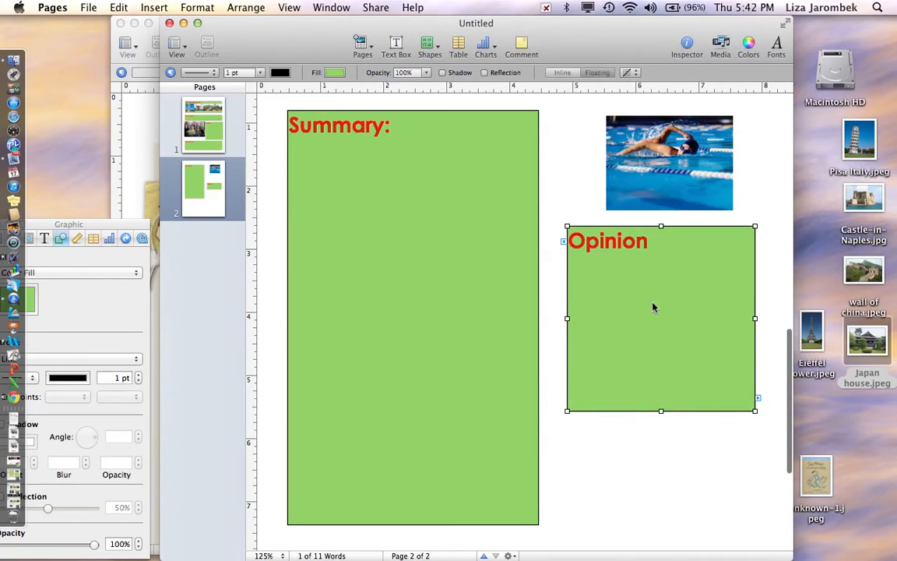
left_click_drag(655, 306, 650, 346)
left_click_drag(690, 442, 751, 463)
left_click_drag(657, 456, 657, 496)
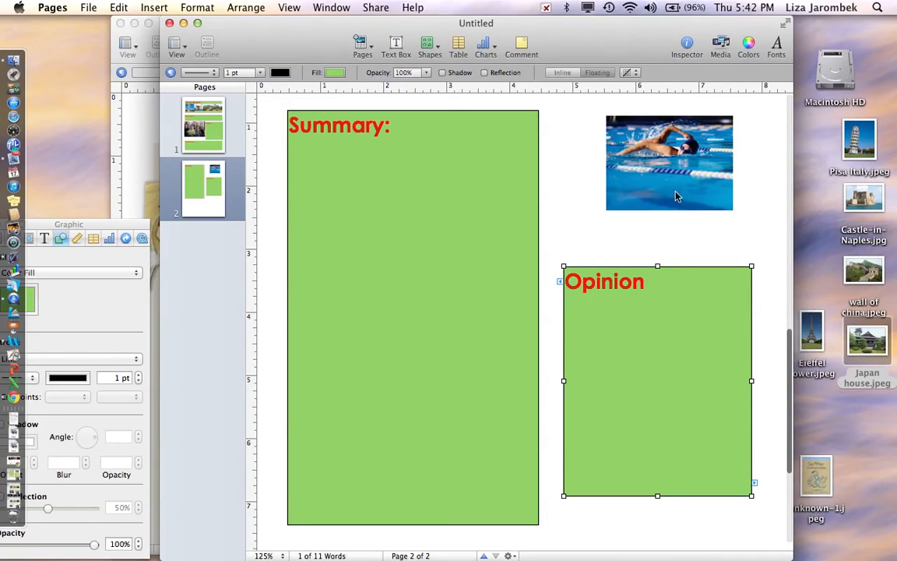
Enlarge the swimmer photo to about 2.5 in wide and position it above the "Opinion" box
left_click(662, 167)
left_click(668, 213)
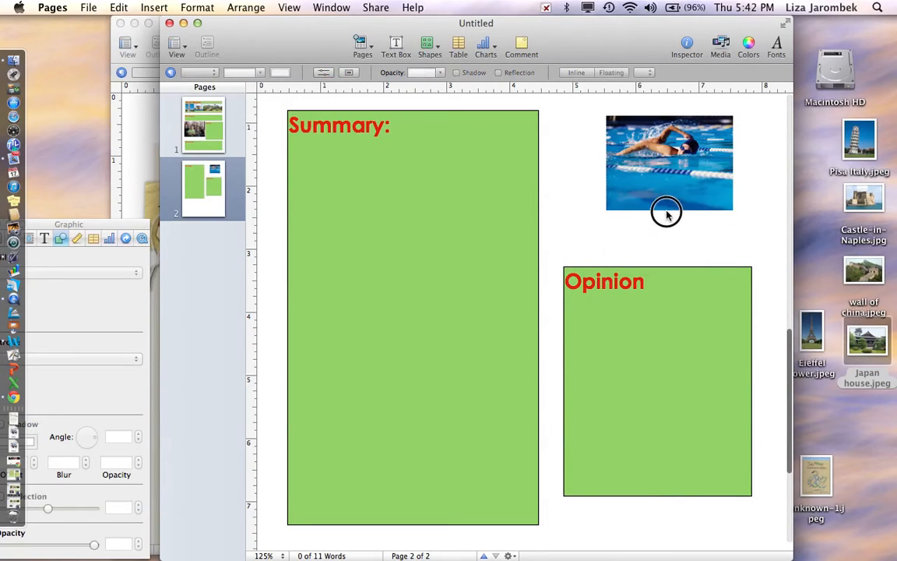
left_click(668, 198)
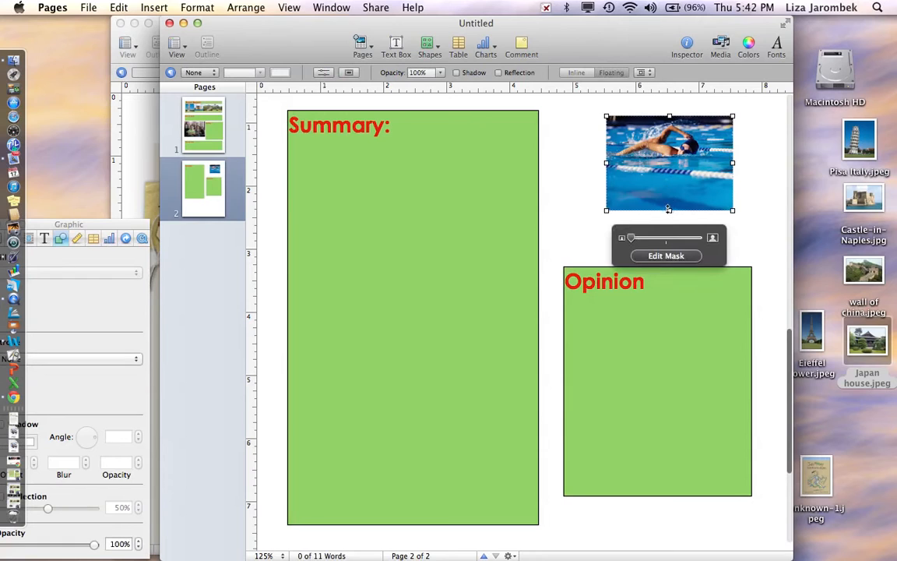
mouse_move(669, 211)
left_mouse_down()
mouse_move(667, 249)
mouse_move(666, 218)
left_mouse_up()
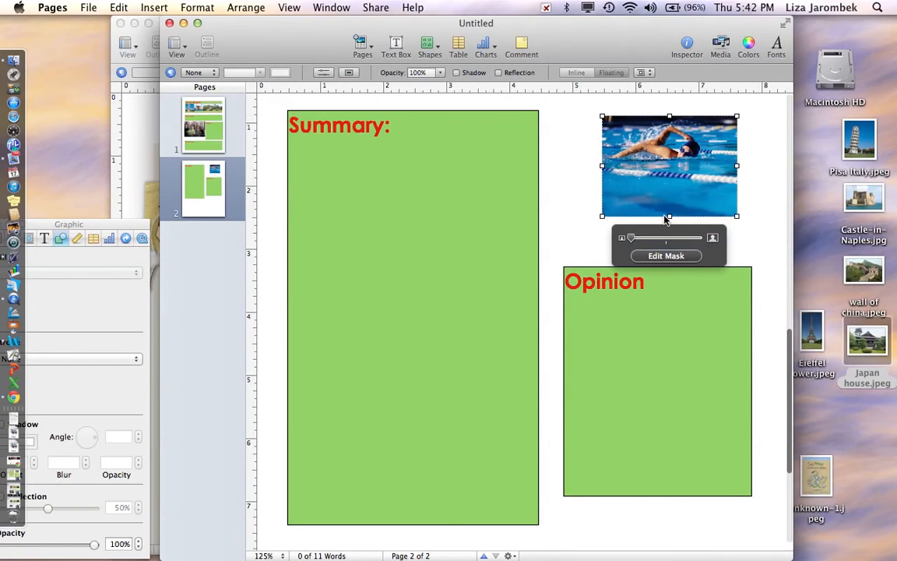
left_click_drag(663, 165, 653, 157)
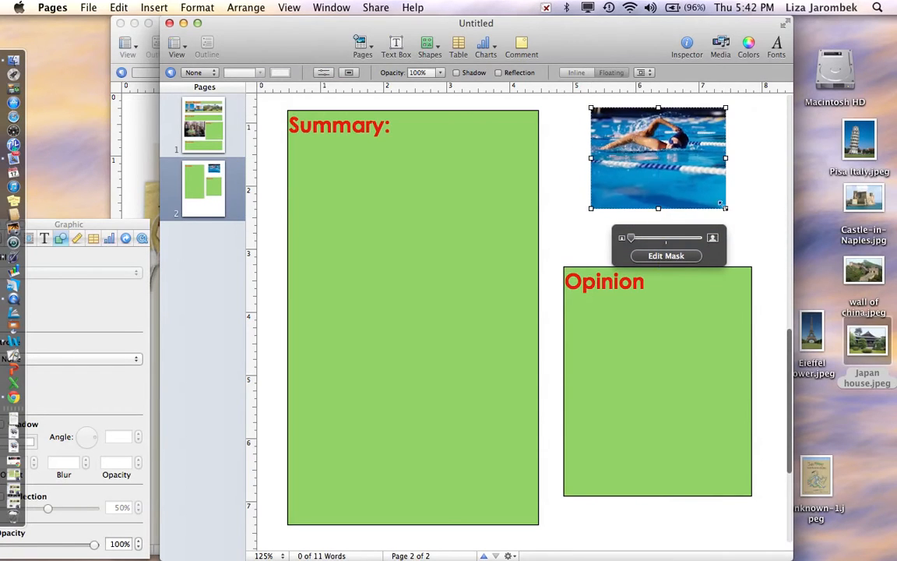
left_click_drag(726, 208, 750, 226)
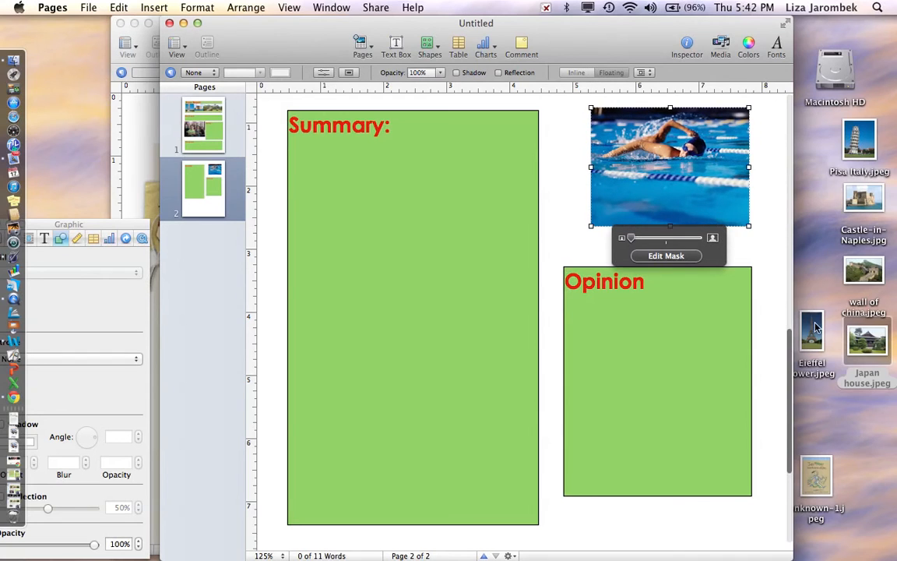
Replace the swimmer photo with the Eiffel Tower picture from the desktop and fit it above the "Opinion" box, with a gap between them
left_click_drag(812, 334, 660, 150)
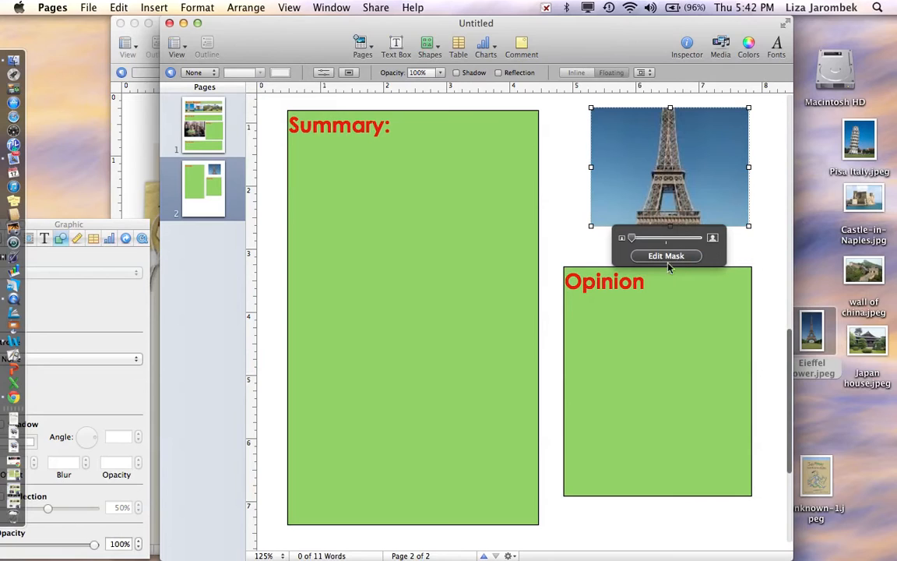
left_click_drag(665, 195, 660, 173)
double_click(657, 189)
left_click(677, 363)
left_click_drag(677, 362, 676, 423)
left_click(632, 140)
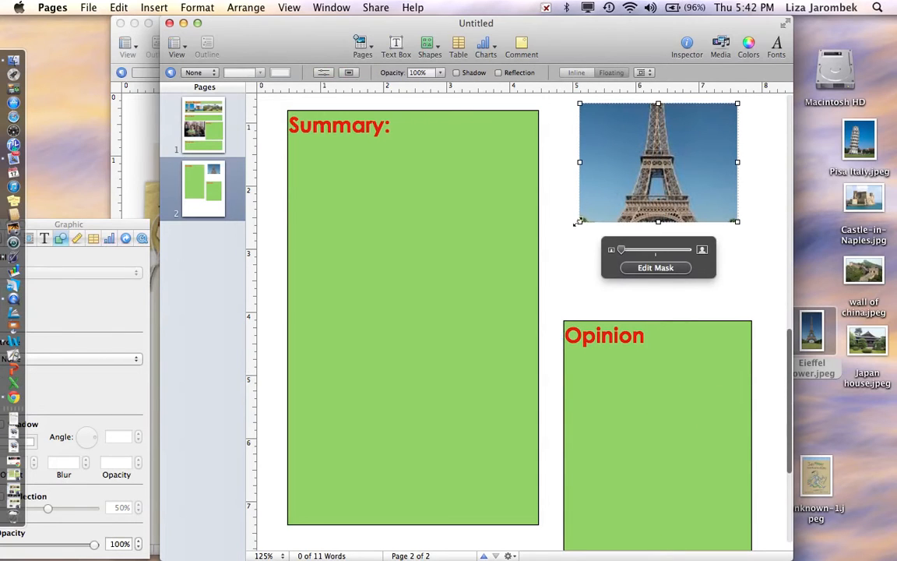
left_click_drag(577, 223, 641, 224)
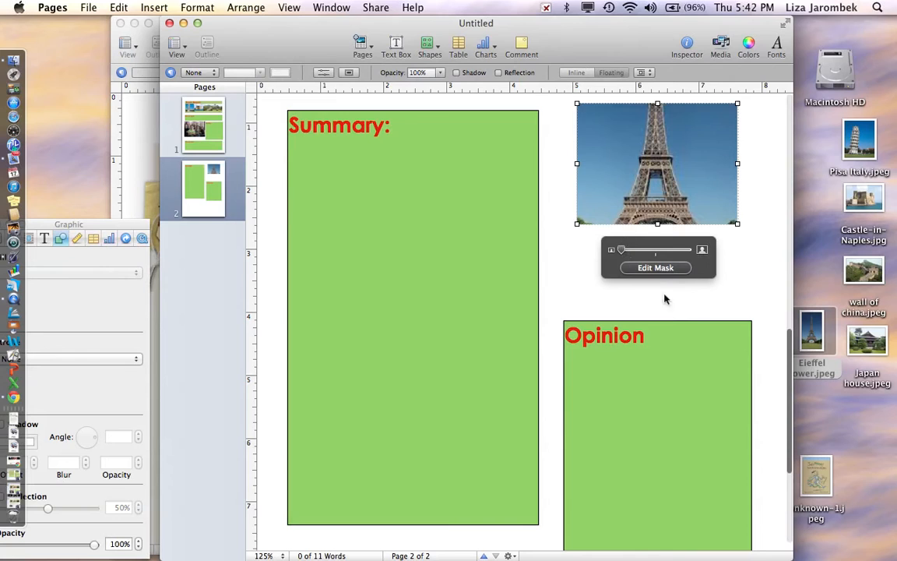
left_click_drag(697, 371, 696, 318)
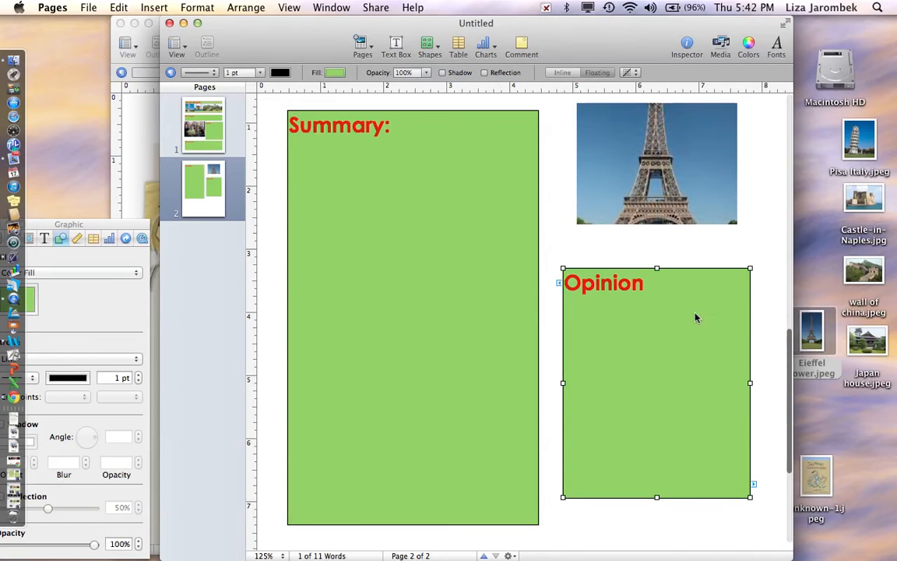
Add the prompt "A question that I have for the author:" below the "Opinion" heading, leaving a blank line between them
left_click(665, 291)
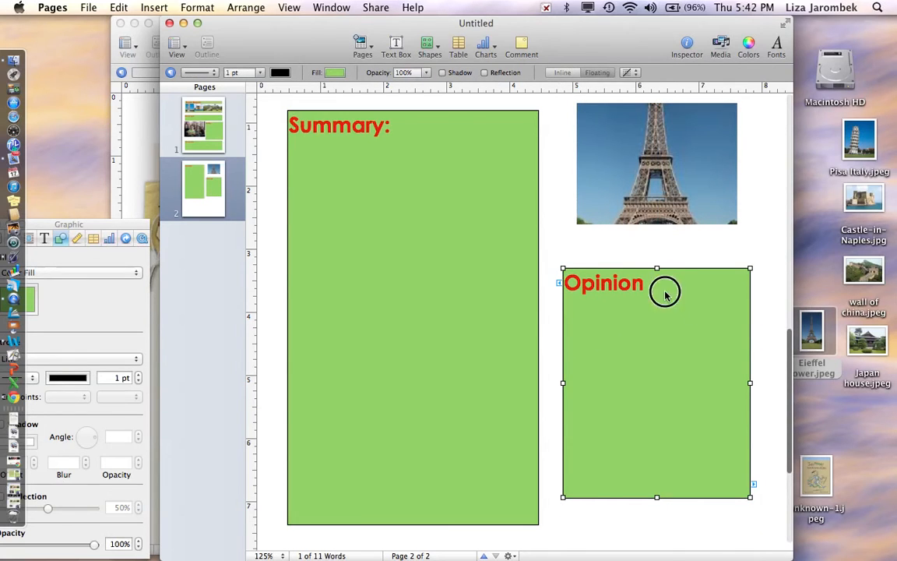
key("Return")
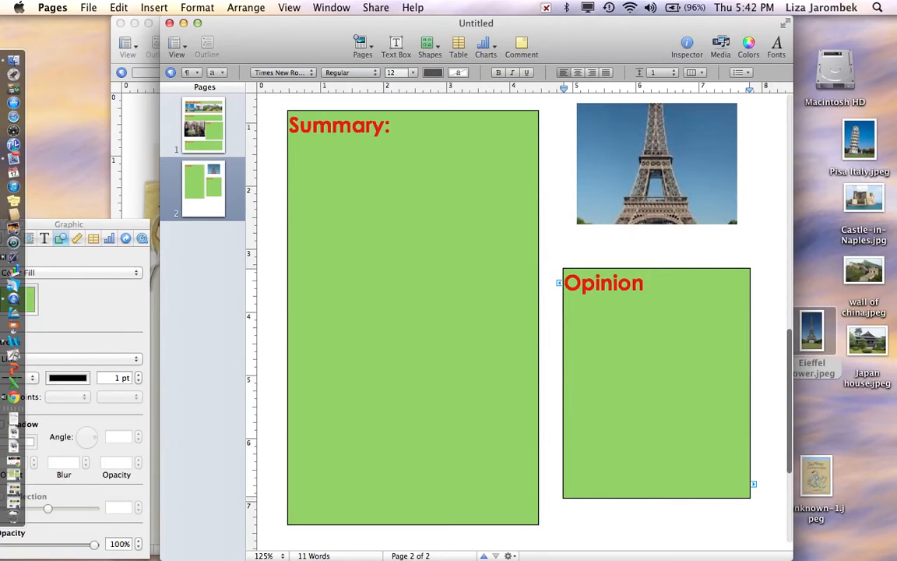
left_click(650, 285)
key("Return")
type("A quetion")
type("ion")
type(" that I have for")
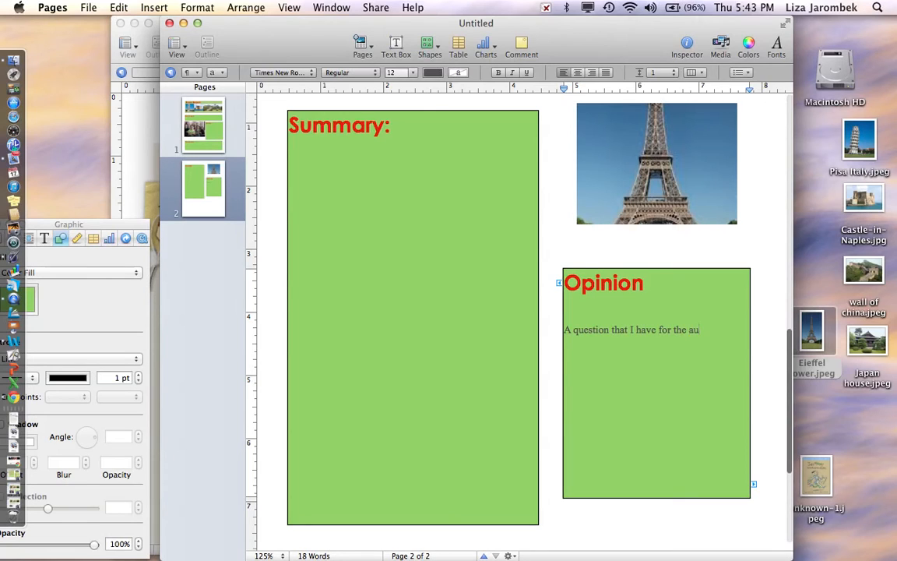
type("thor:")
Add the prompts "When I read this I imagine:" and "I wonder:" below the author question, separated by blank lines
key("Return")
type("When I read")
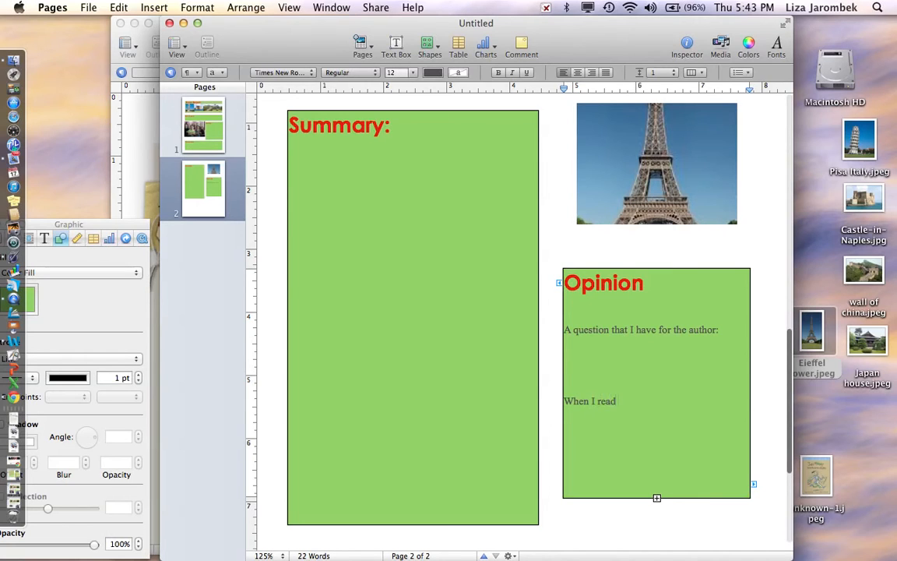
type(" this I im")
key("Return")
key("Return")
type("I wonder:")
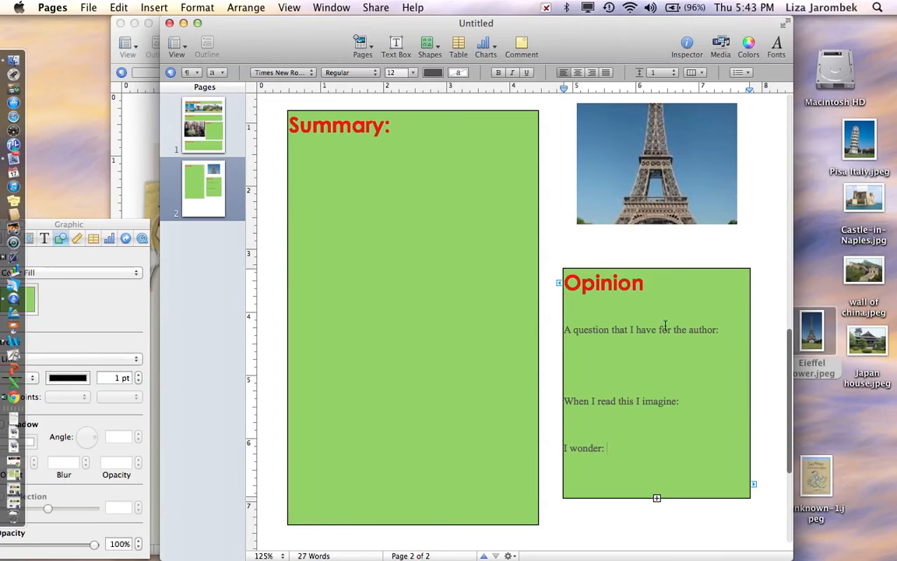
Format the three prompts in the "Opinion" box as red 18 pt Century Gothic text
left_click_drag(618, 452, 553, 316)
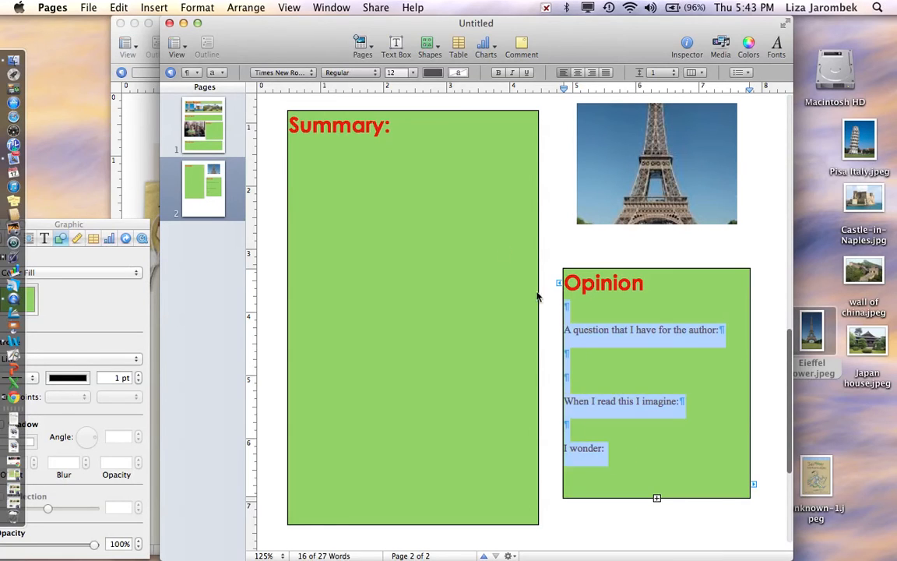
left_click(430, 72)
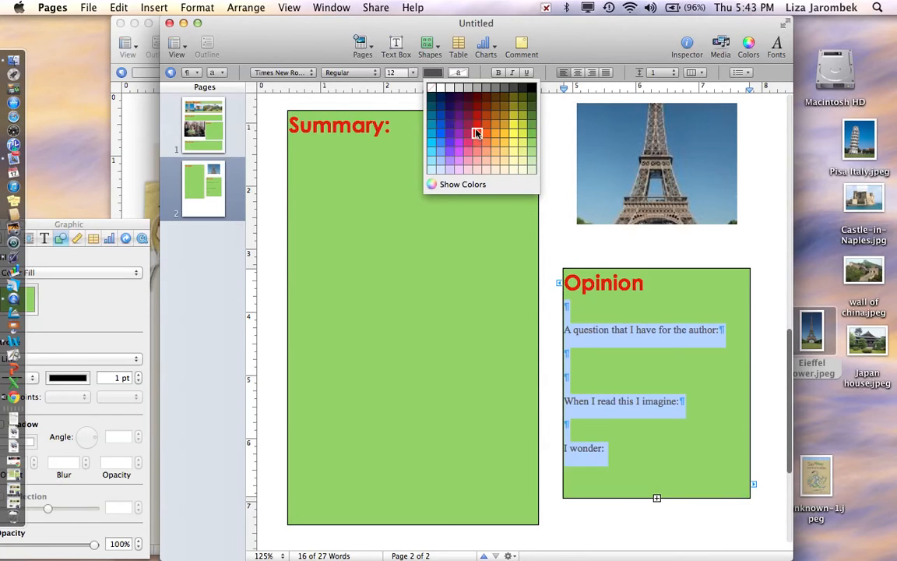
left_click(477, 134)
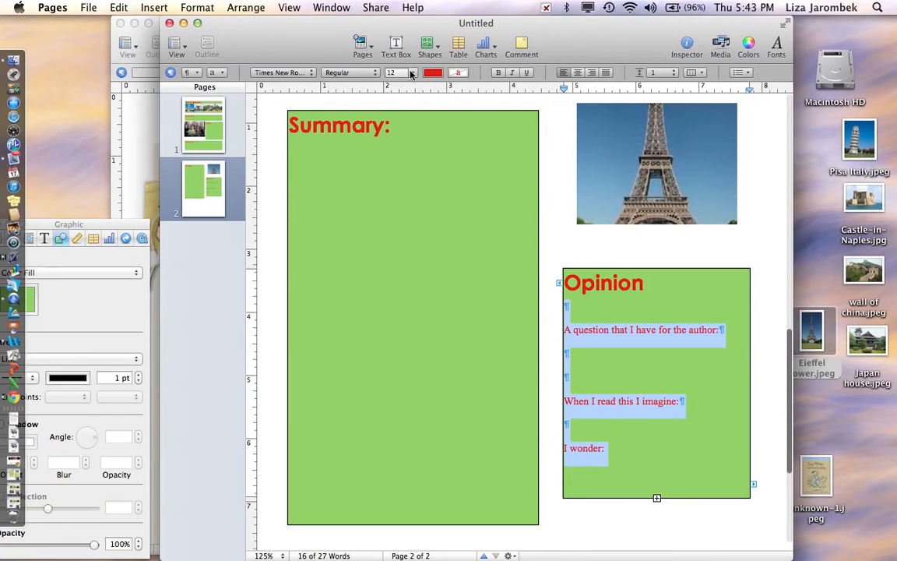
left_click(413, 72)
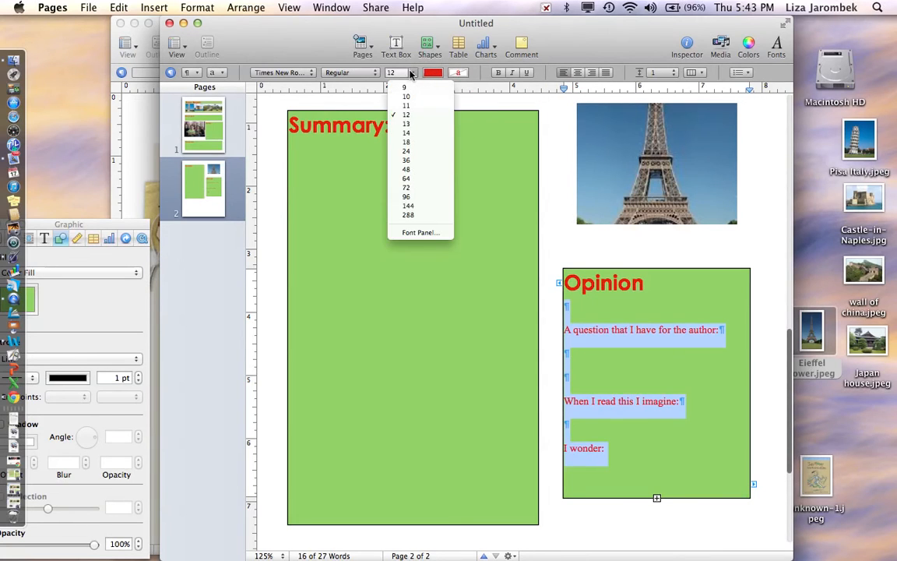
left_click(407, 142)
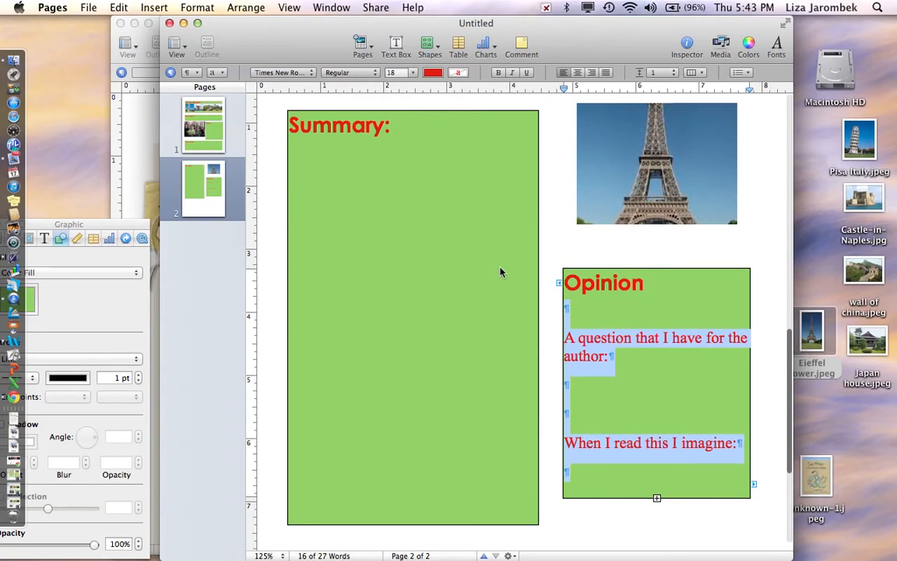
left_click(286, 73)
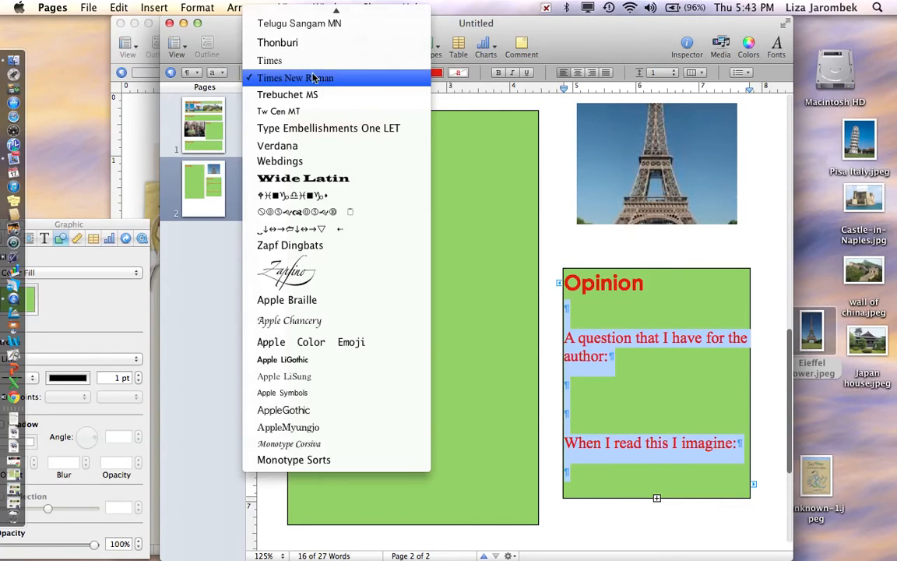
scroll(314, 78, "up", 10)
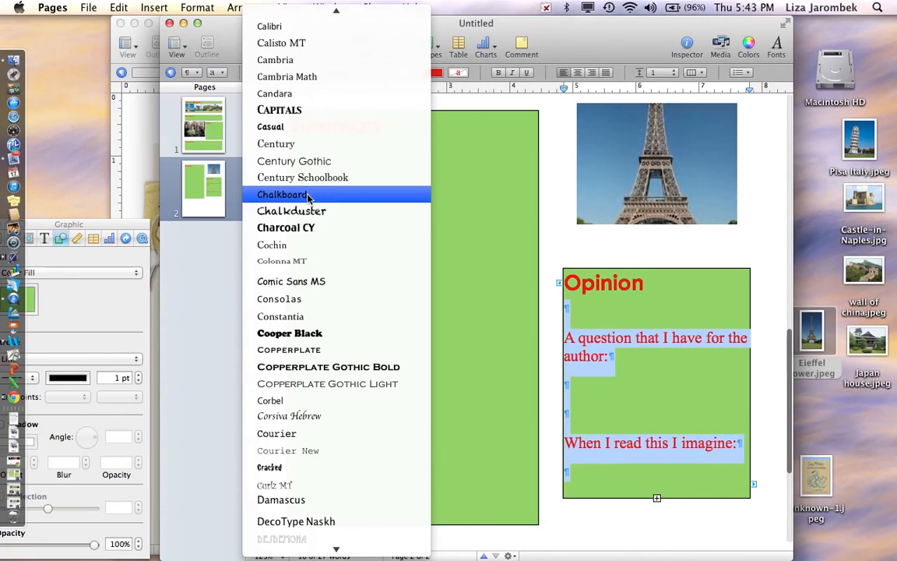
left_click(300, 160)
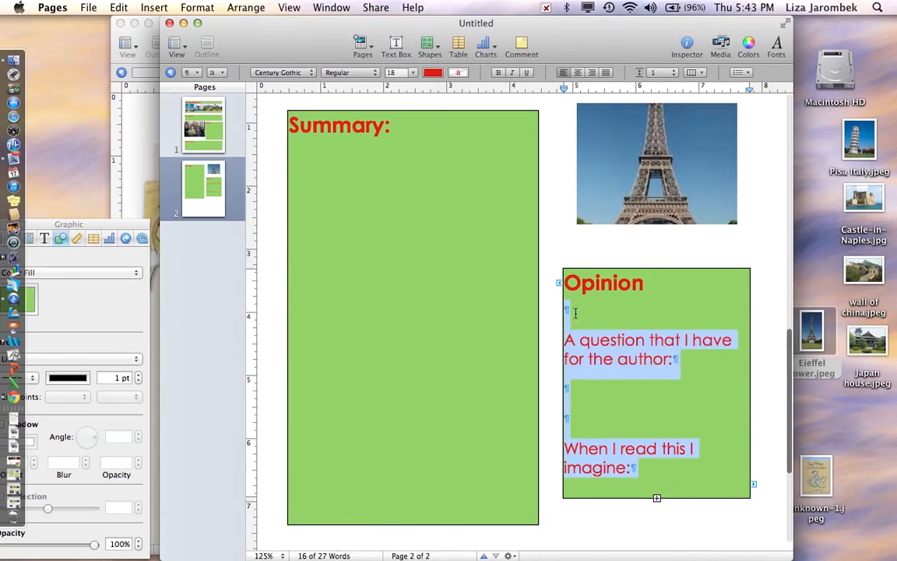
Delete the blank lines between the author question and the "When I read this I imagine:" prompt
left_click(628, 400)
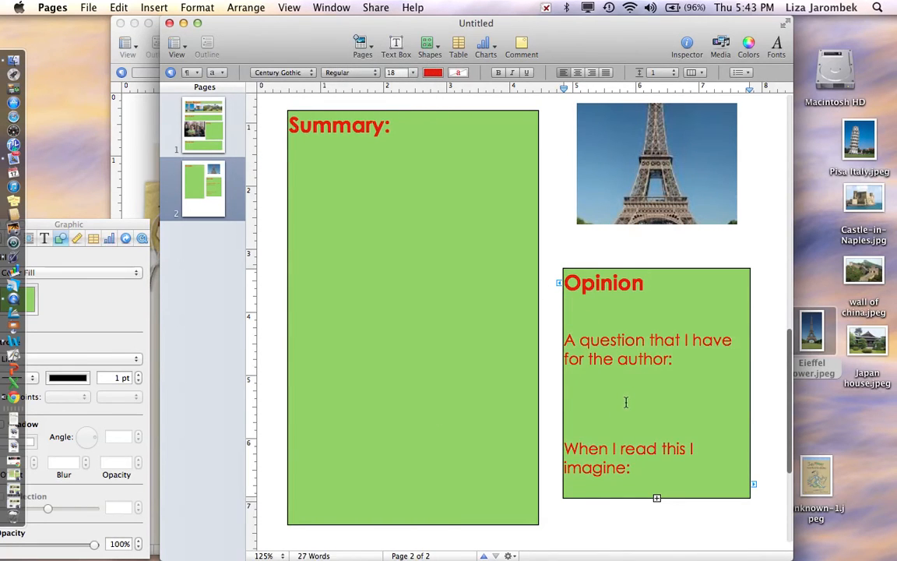
left_click(599, 413)
key("BackSpace")
key("BackSpace")
key("BackSpace")
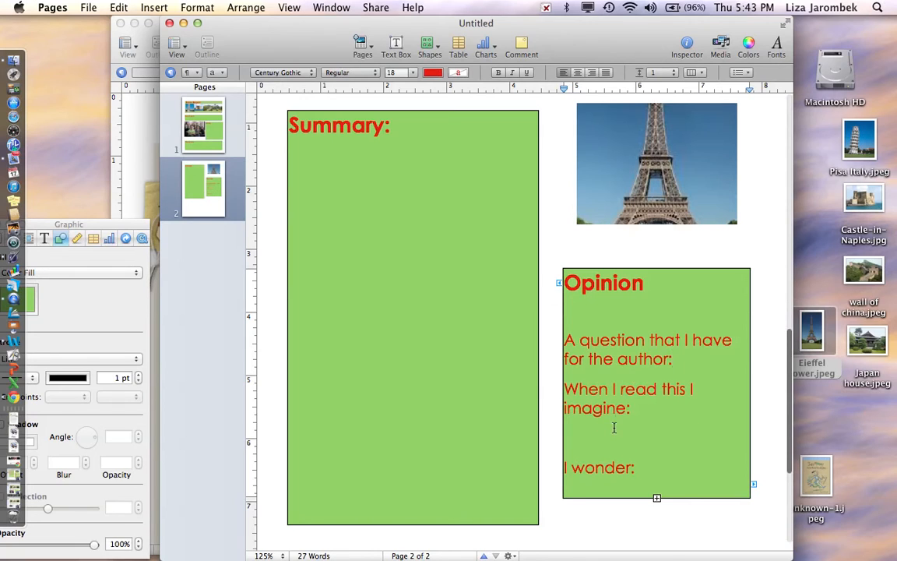
Make the three prompts below the "Opinion" heading bold
left_click_drag(639, 465, 575, 327)
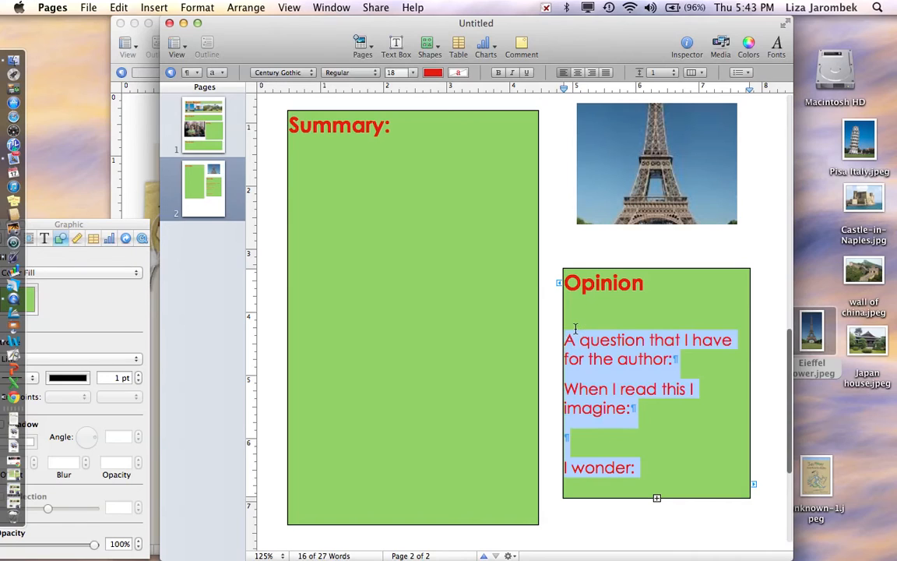
left_click(682, 387)
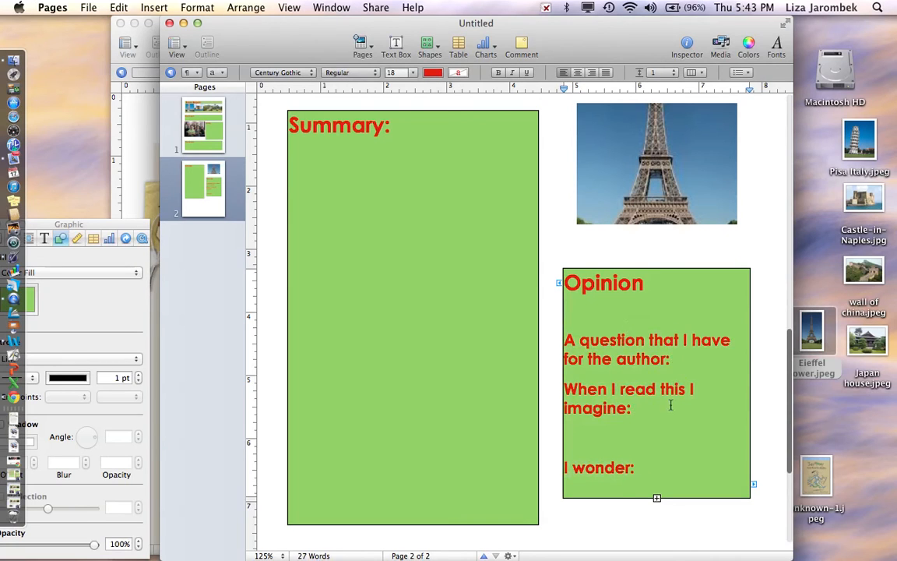
Lengthen the "Opinion" box downward to about the Summary box's lower edge and add a blank line after the author question
left_click_drag(656, 498, 656, 522)
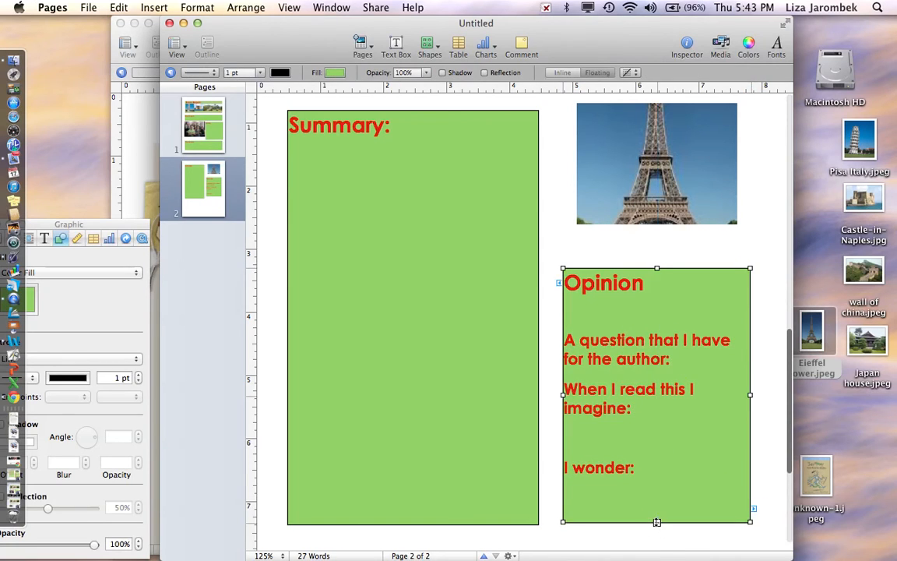
left_click(689, 366)
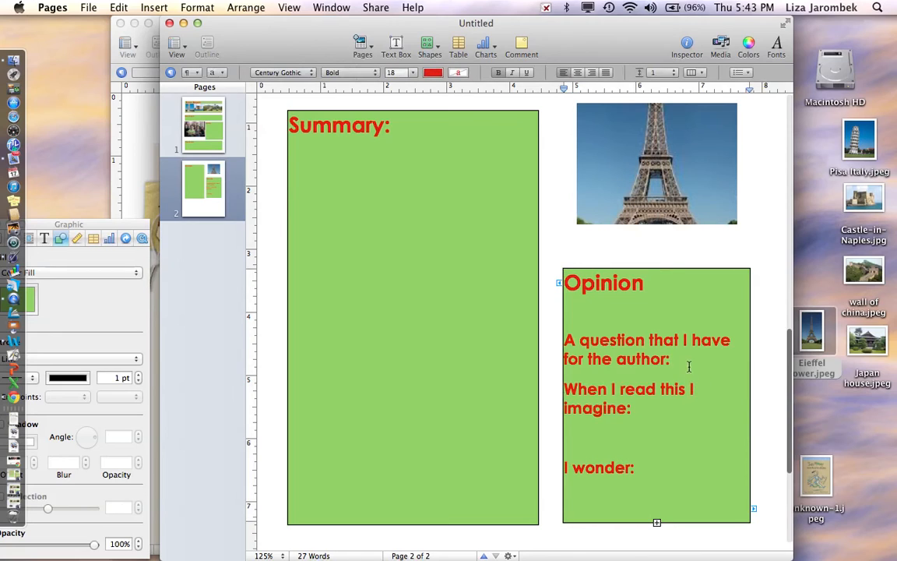
key("Return")
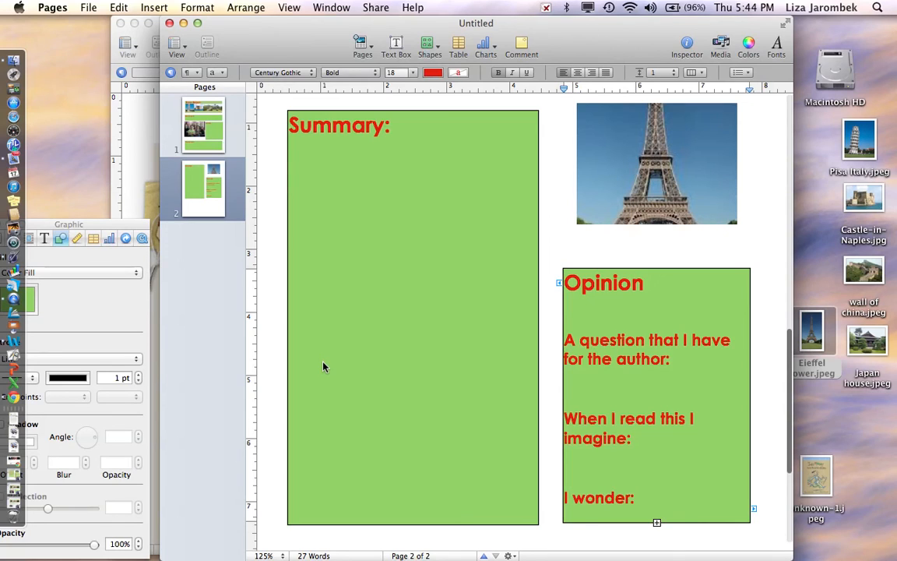
Open Pages Sample Book Report.pages and examine its completed title, setting, characters, summary and opinion sections across both pages
left_click_drag(365, 25, 433, 169)
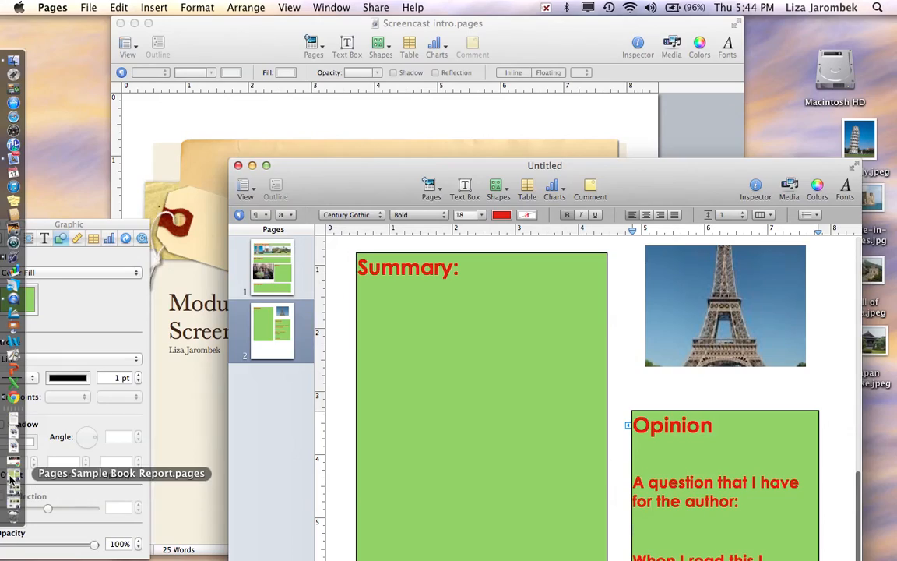
left_click(11, 426)
scroll(308, 257, "up", 15)
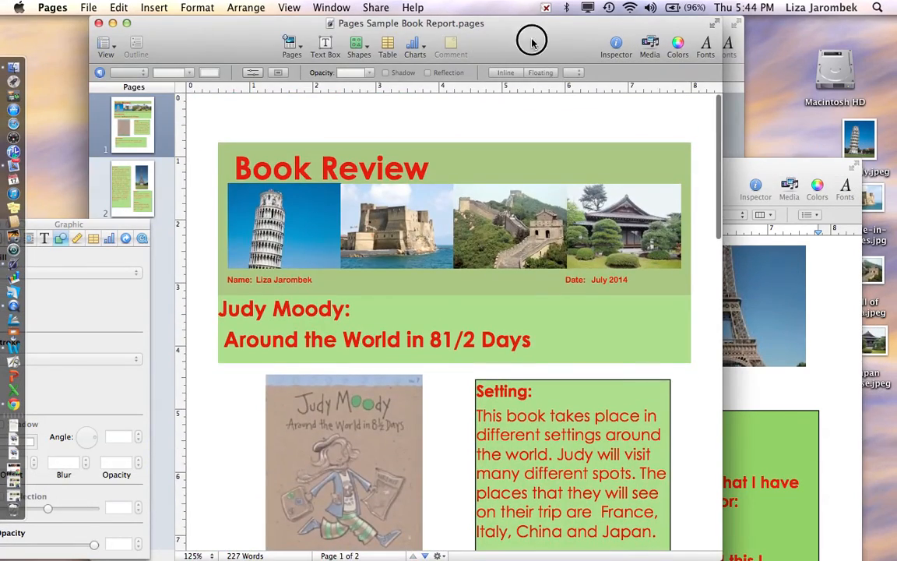
left_click_drag(532, 34, 566, 35)
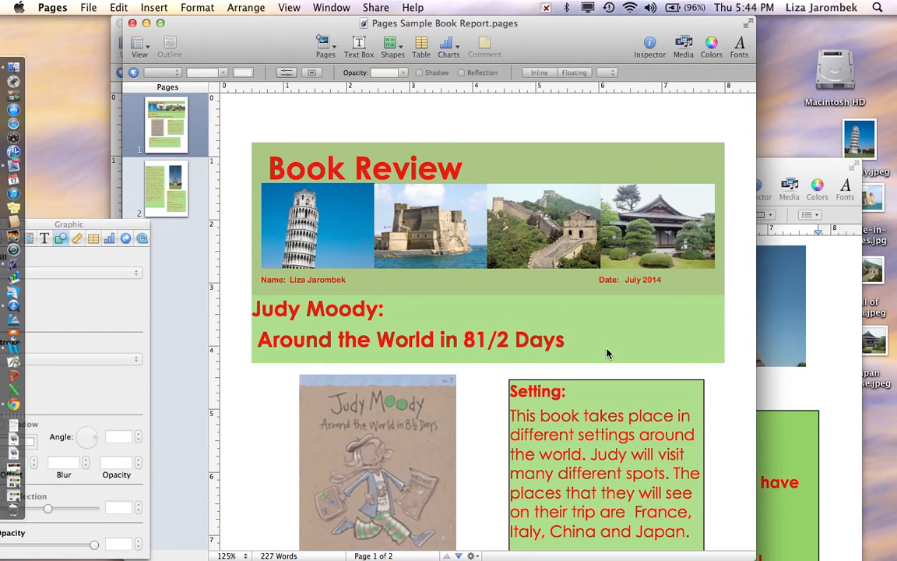
scroll(607, 353, "down", 2)
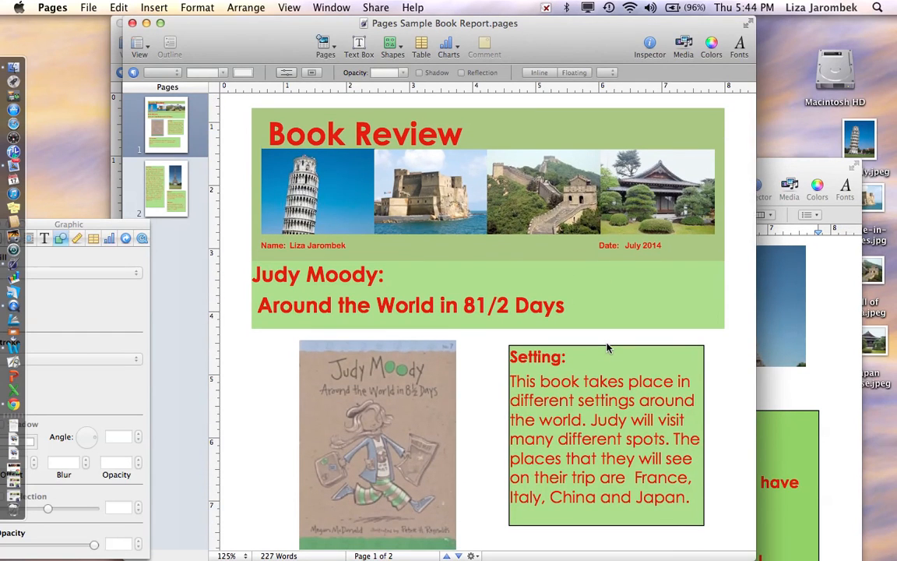
scroll(608, 348, "down", 10)
scroll(608, 348, "down", 15)
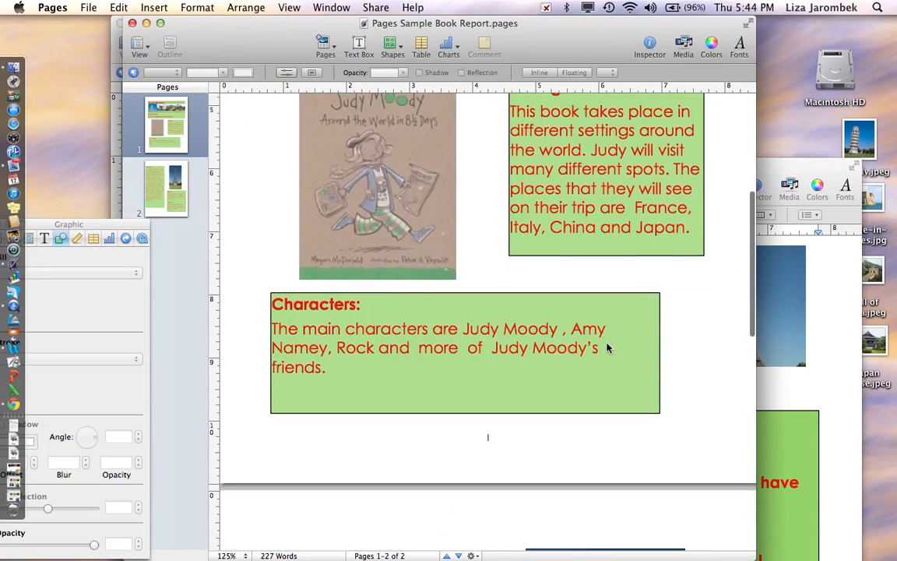
scroll(608, 348, "down", 13)
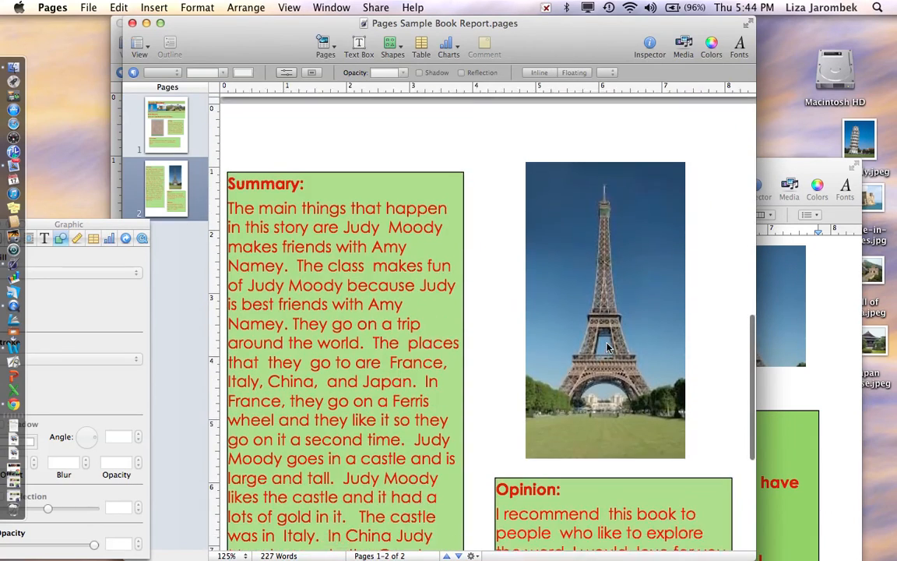
scroll(608, 348, "down", 2)
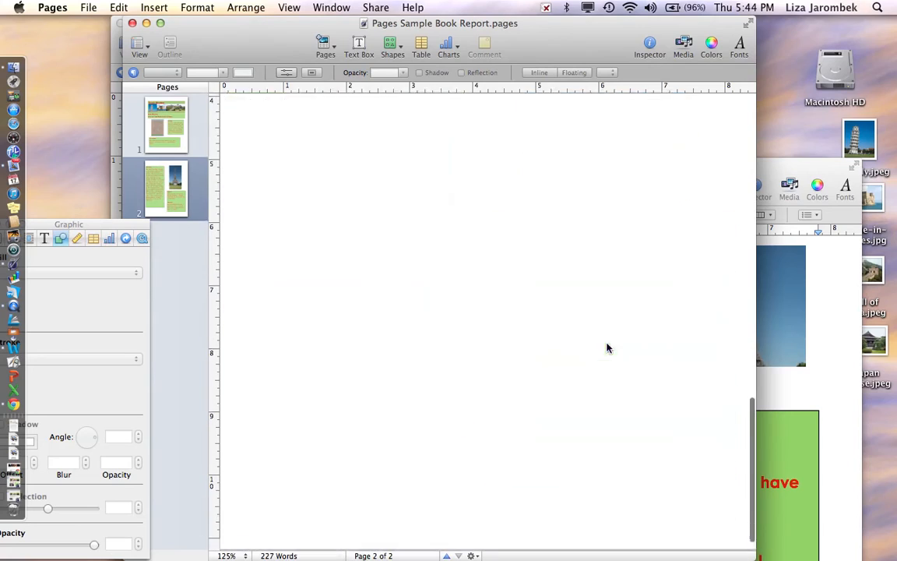
scroll(608, 349, "up", 8)
scroll(609, 348, "up", 1)
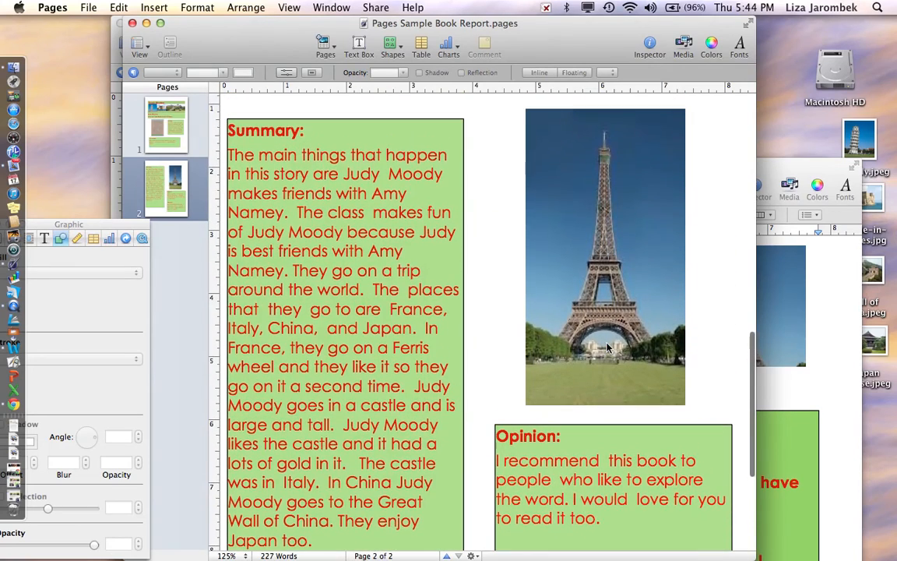